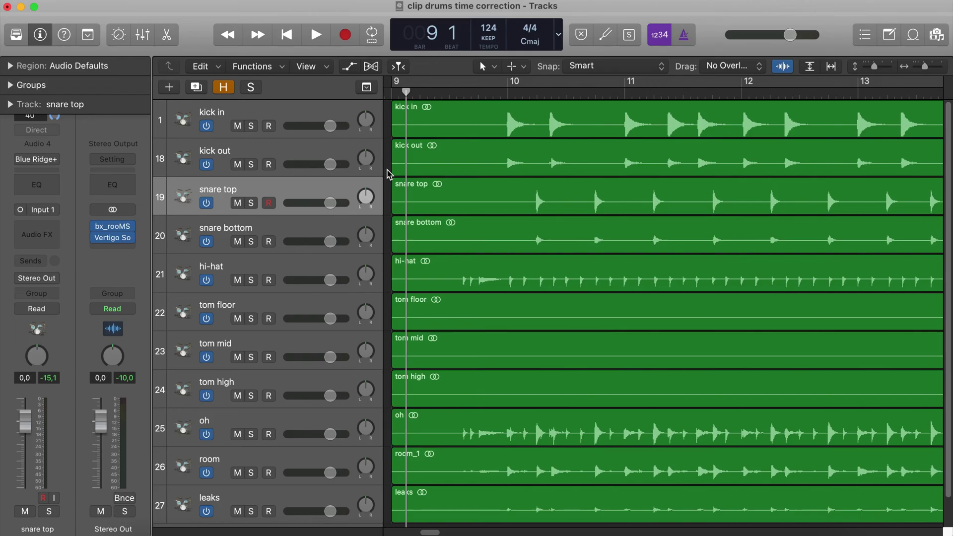
Play the drums, stop at bar 10 beat 3, and zoom in around the playhead.
key(Down)
key(Down)
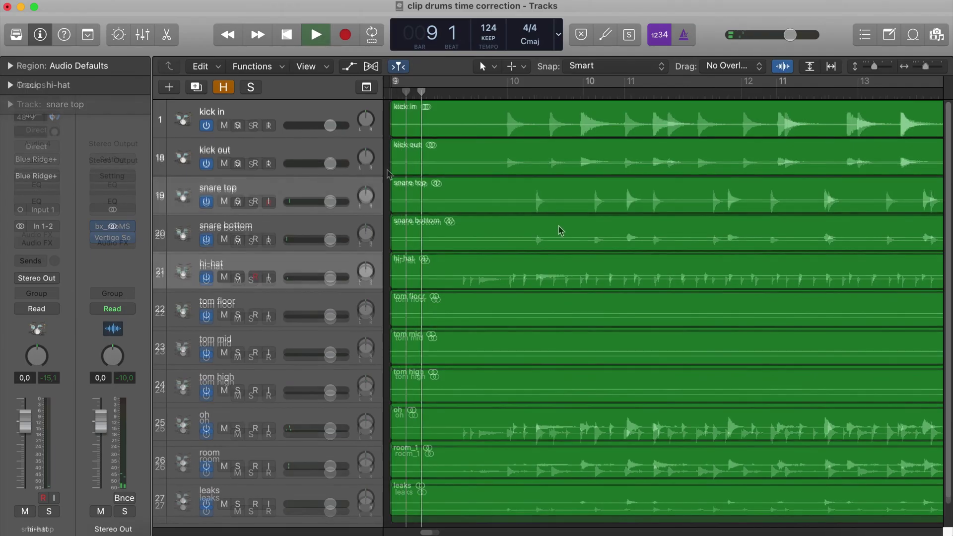
key(space)
key(super+Right)
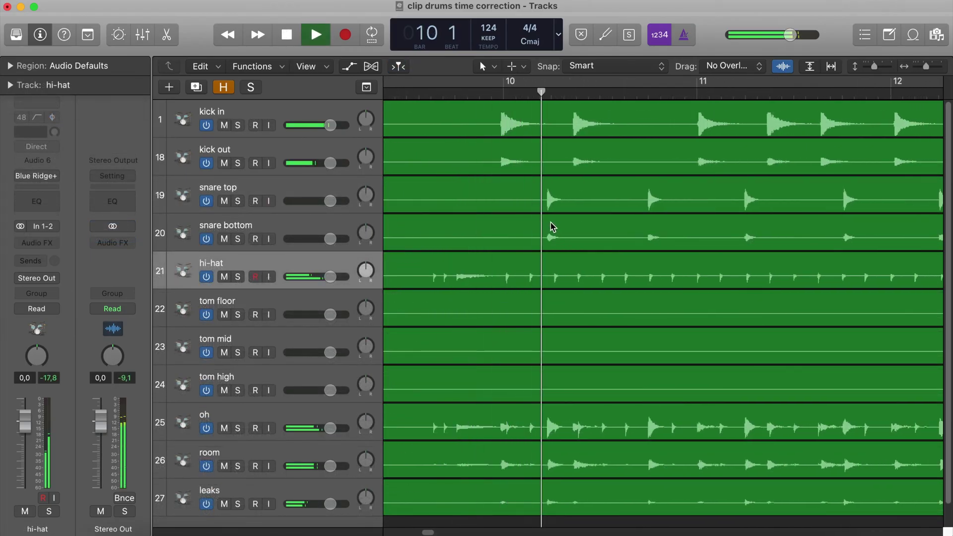
key(space)
key(super+Right)
key(super+Right)
key(super+Right)
Split the bar 10 snare hit on snare top and snare bottom and nudge it 68 ticks later.
drag(499, 202, 562, 251)
key(z)
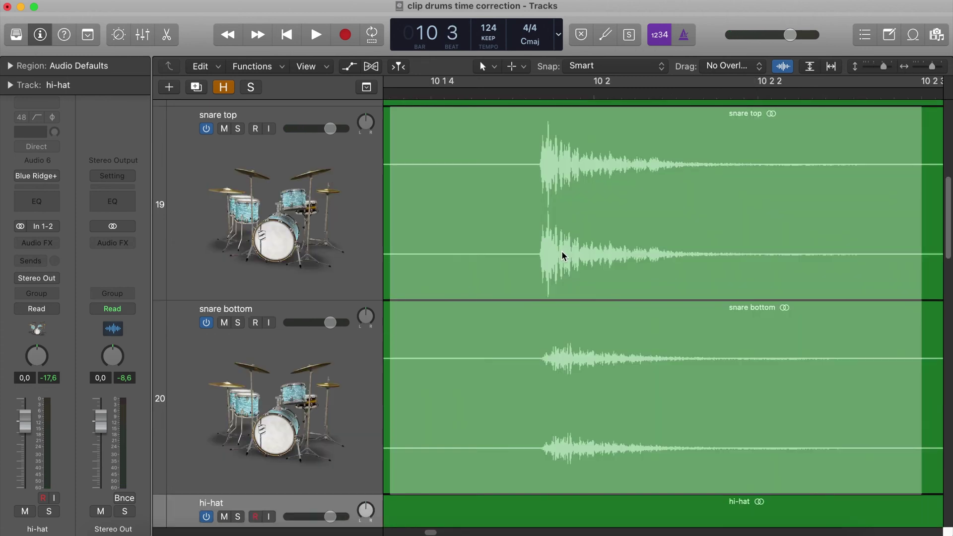
click(521, 239)
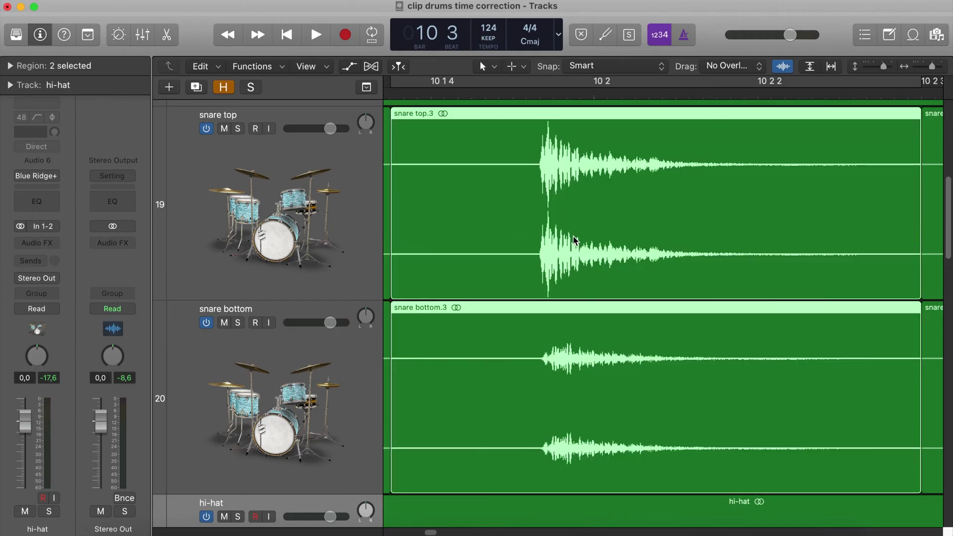
drag(573, 241, 619, 240)
key(space)
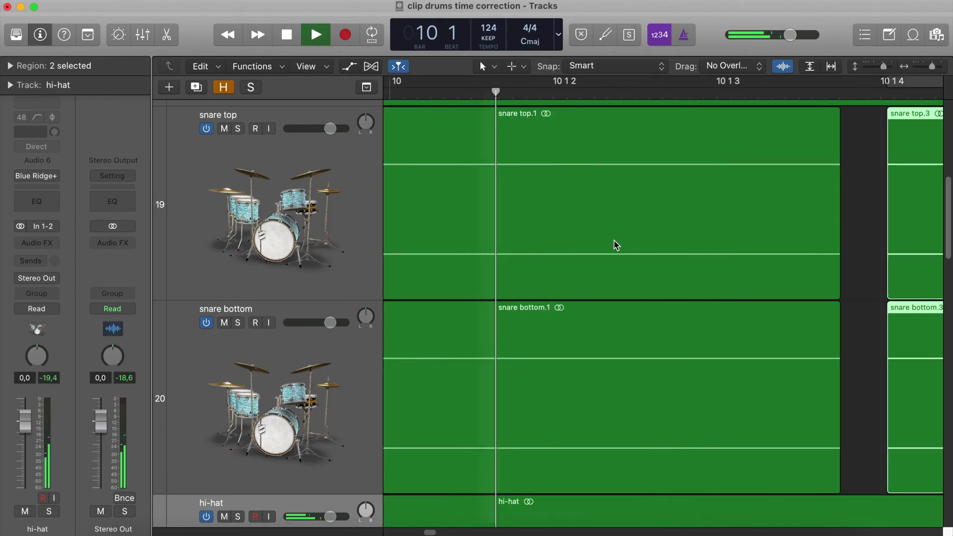
Shrink the track lanes and solo snare top and snare bottom, auditioning from bar 9.
key(space)
key(space)
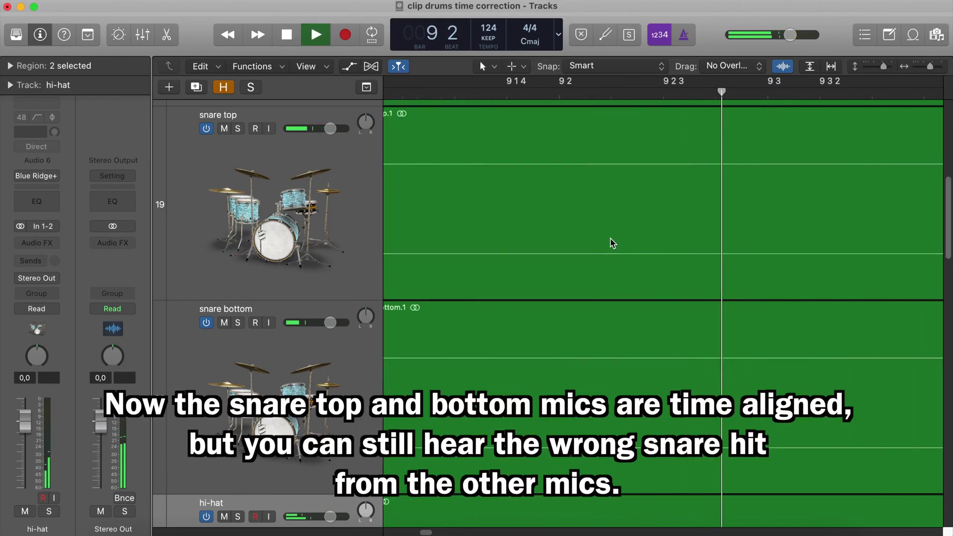
key(super+Up)
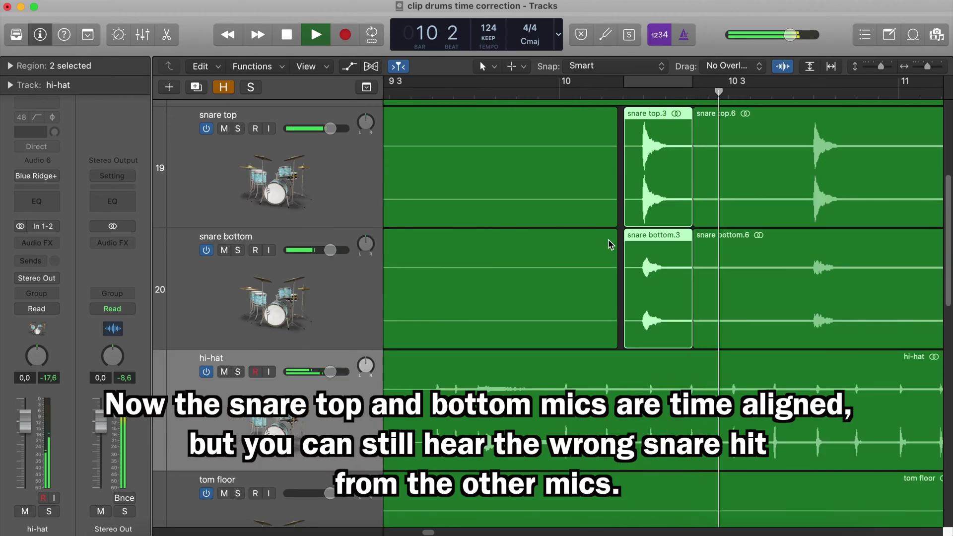
key(super+Up)
key(space)
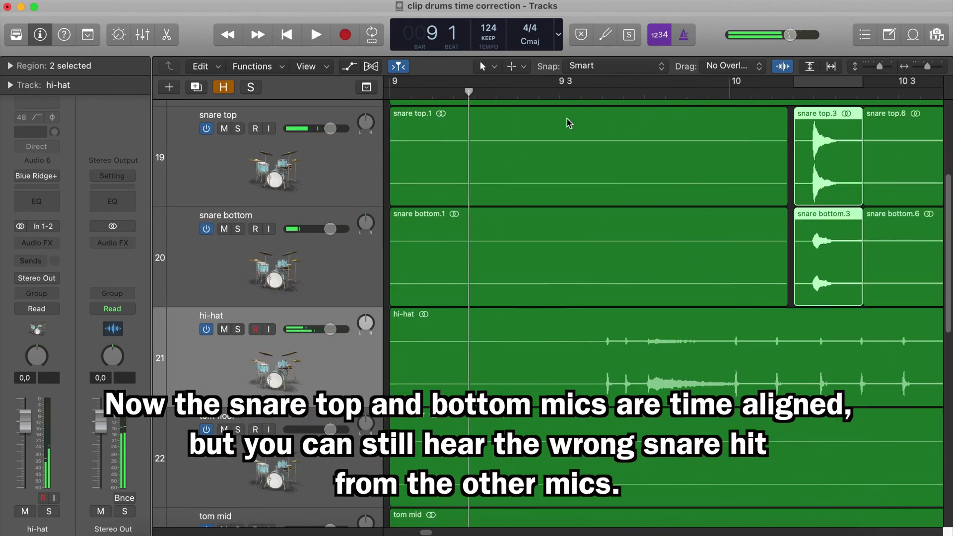
click(238, 128)
click(238, 229)
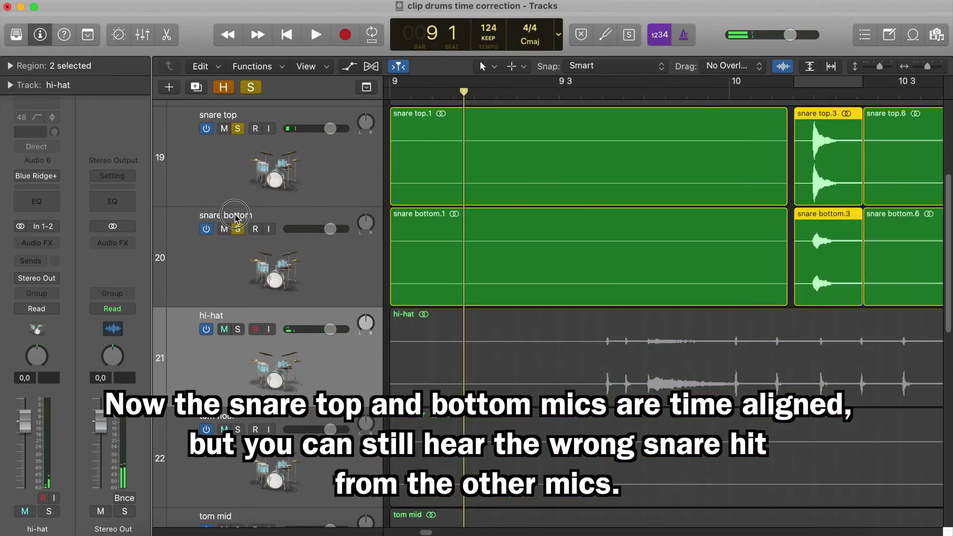
key(space)
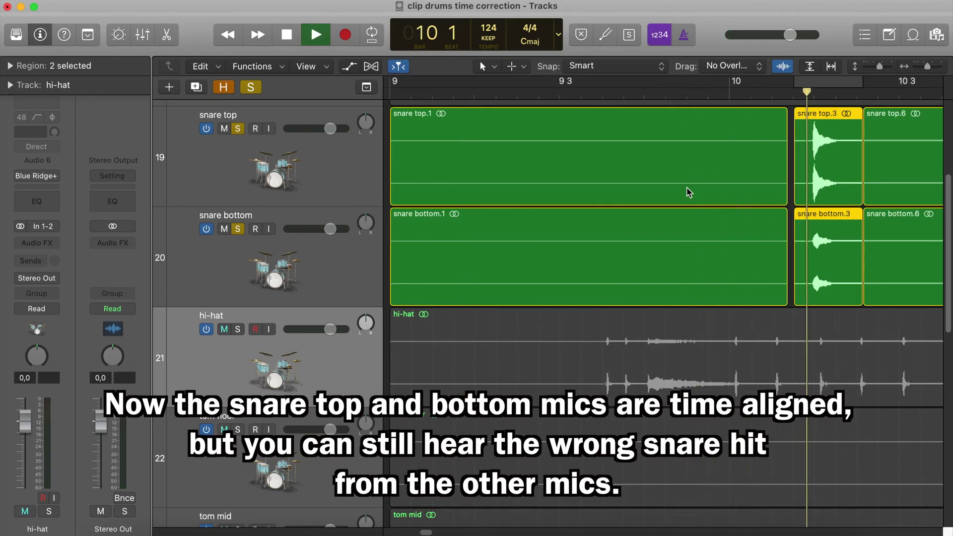
key(space)
Also solo the oh overhead track and play from bar 9 to compare the hits.
scroll(310, 368, down, 5)
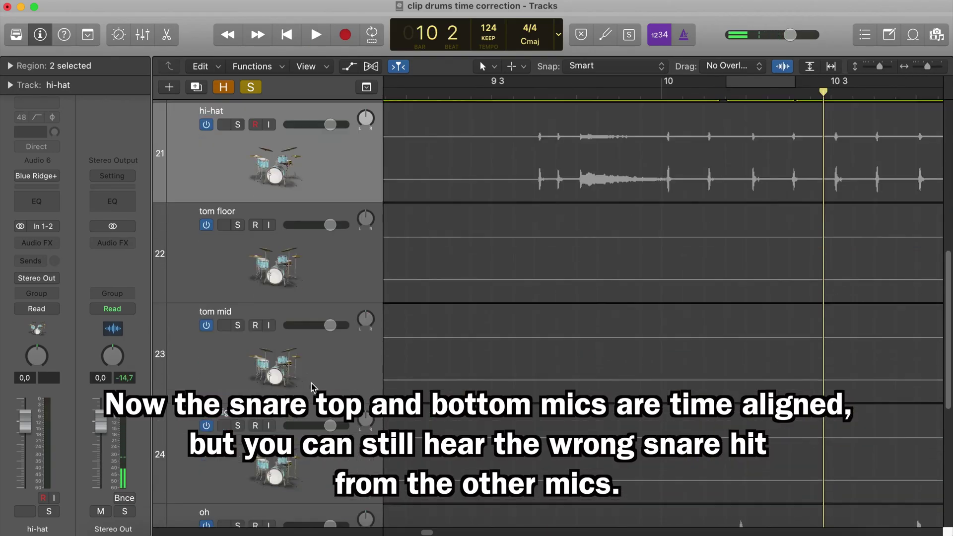
scroll(312, 386, down, 5)
click(238, 278)
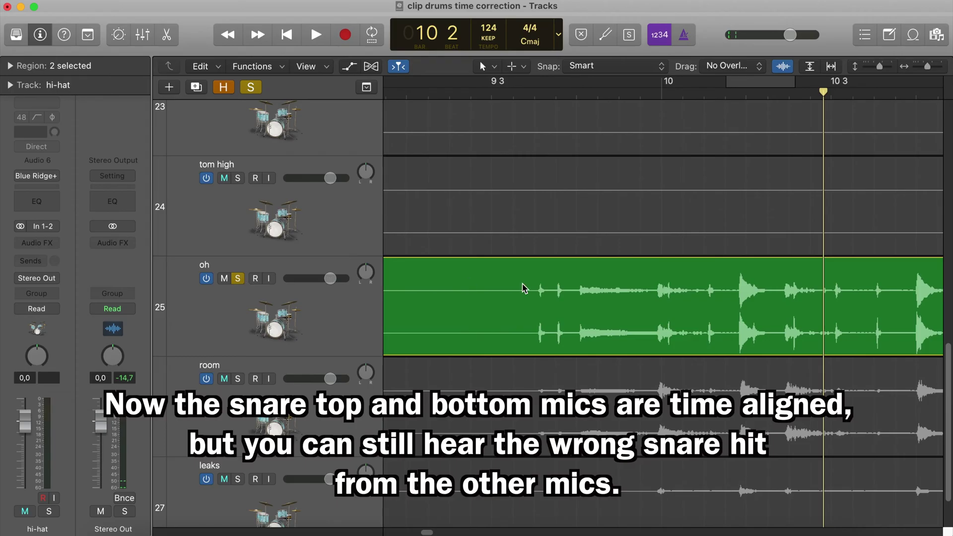
key(space)
key(space)
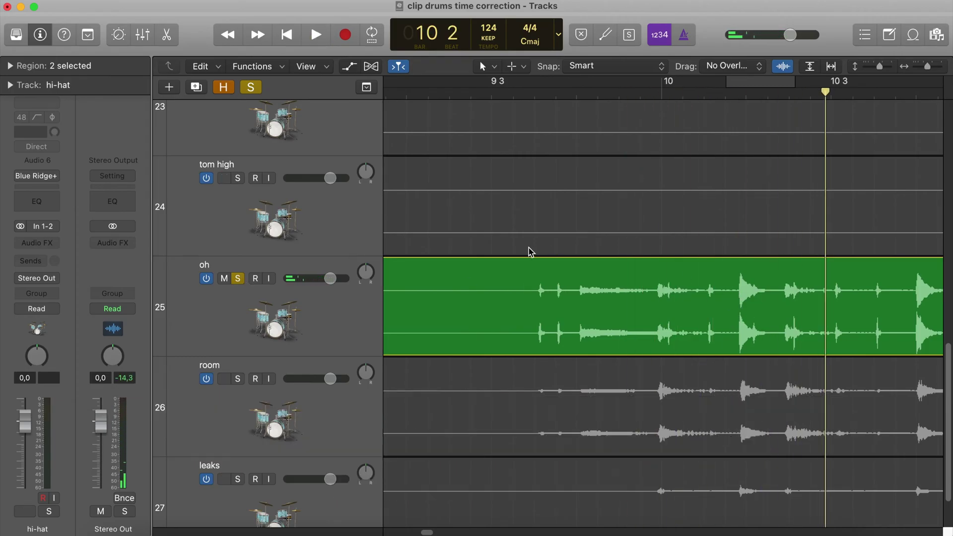
scroll(293, 119, up, 5)
scroll(293, 119, up, 3)
Turn off all solos, join the split snare pieces, and zoom out to bars 10–12.
click(251, 87)
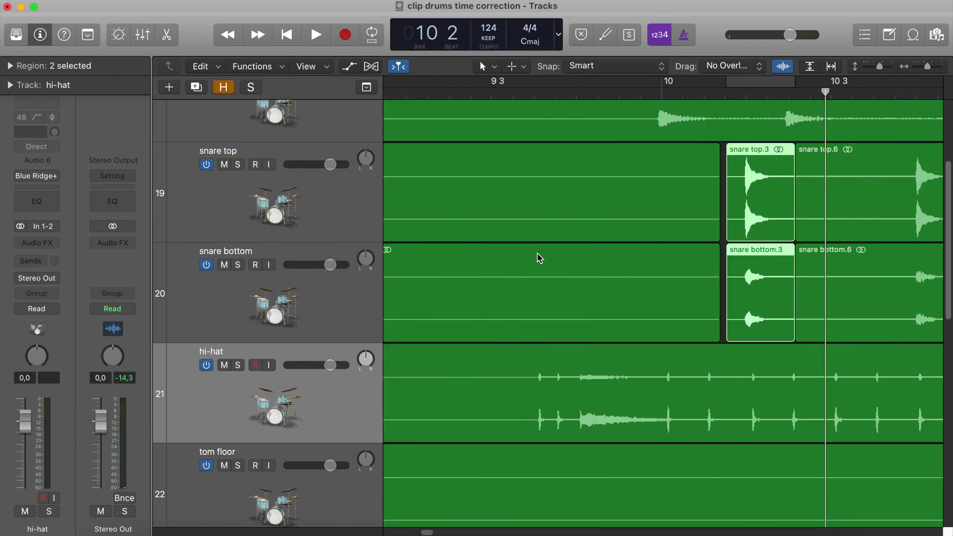
key(super+Up)
key(super+z)
key(super+z)
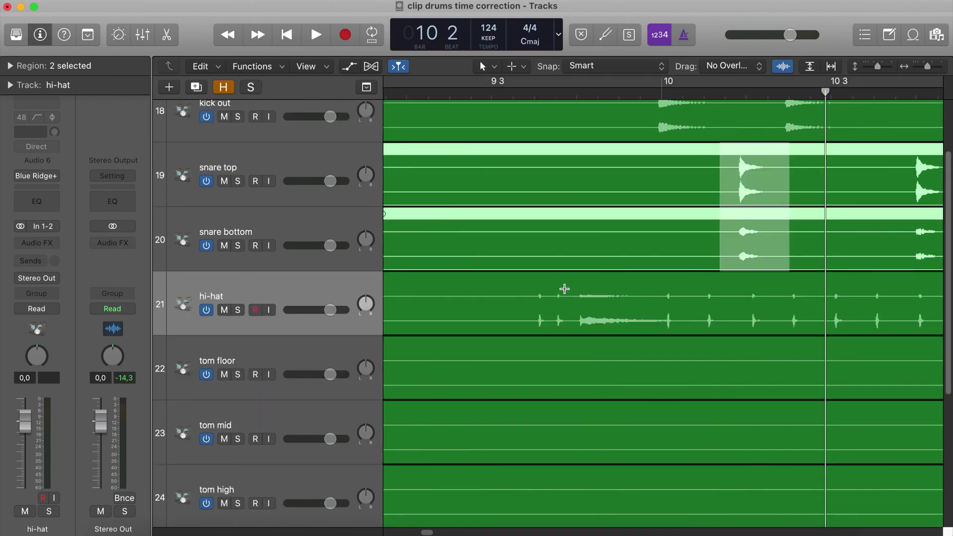
click(640, 214)
key(super+Left)
key(super+Left)
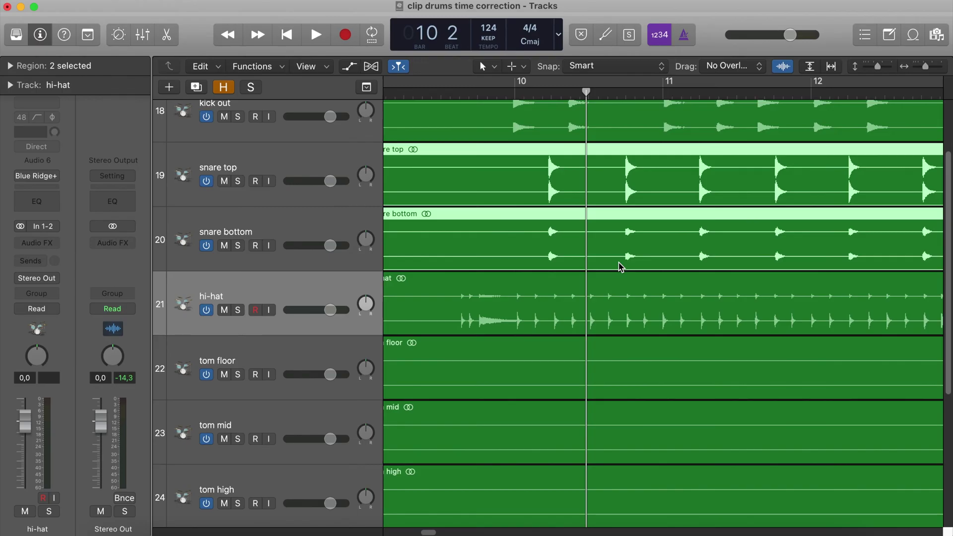
Shrink the track heights to fit every track and select the kick out track.
key(super+Up)
key(super+Up)
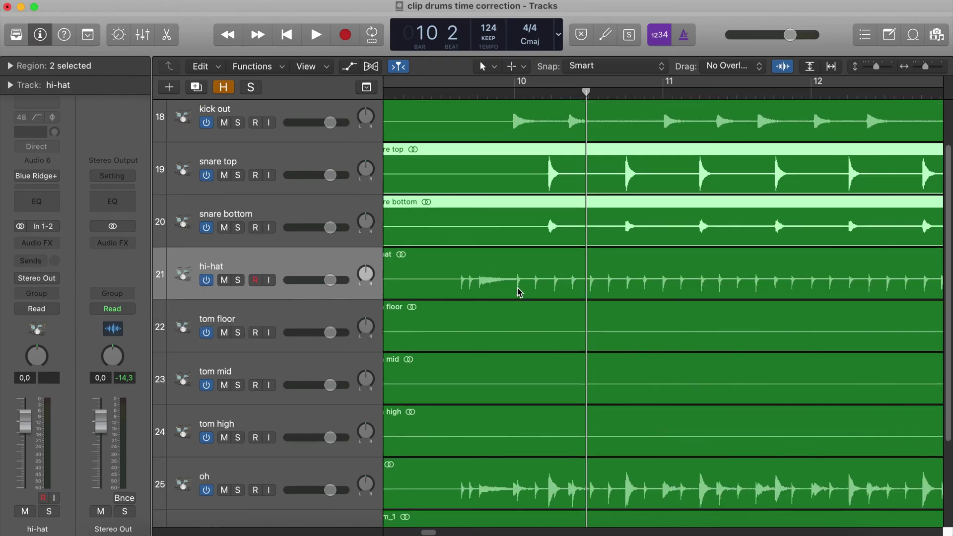
click(289, 122)
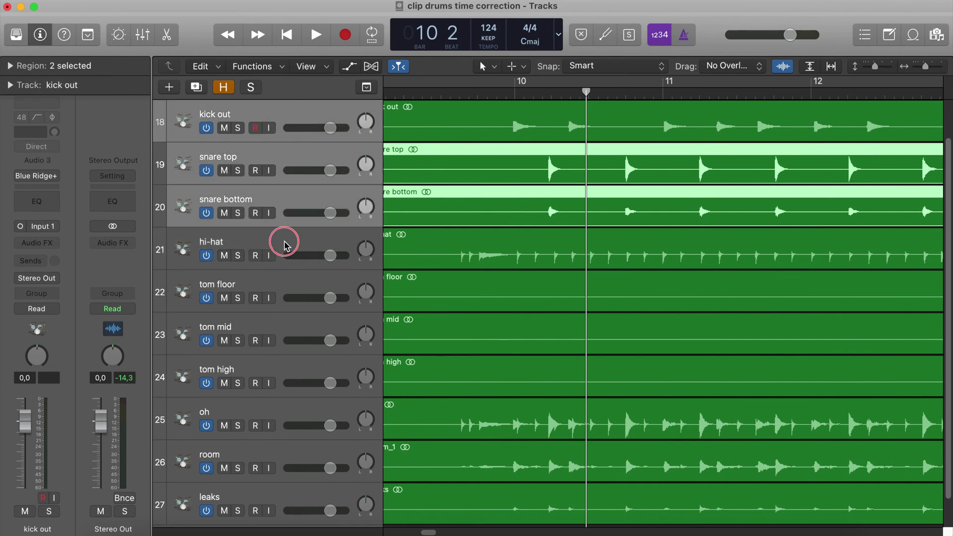
scroll(290, 348, down, 2)
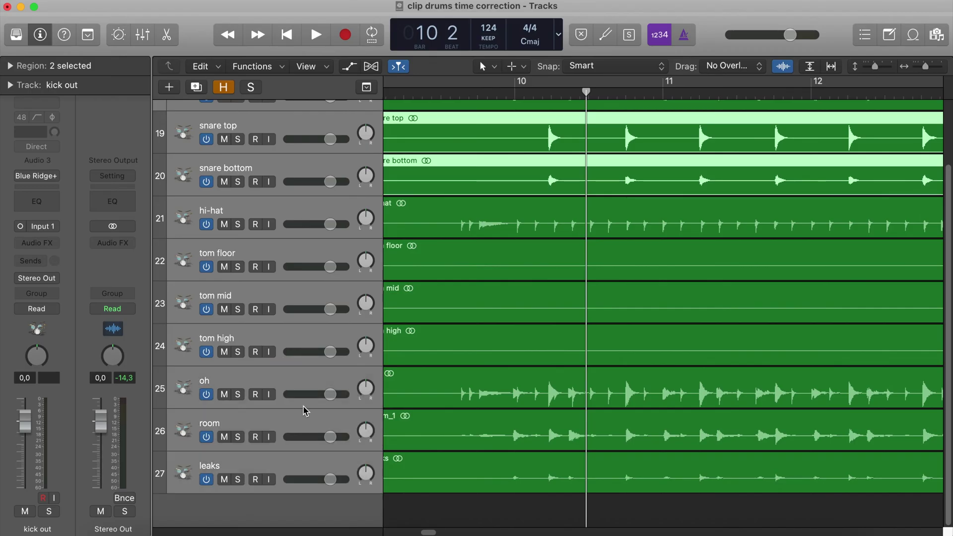
scroll(304, 368, up, 3)
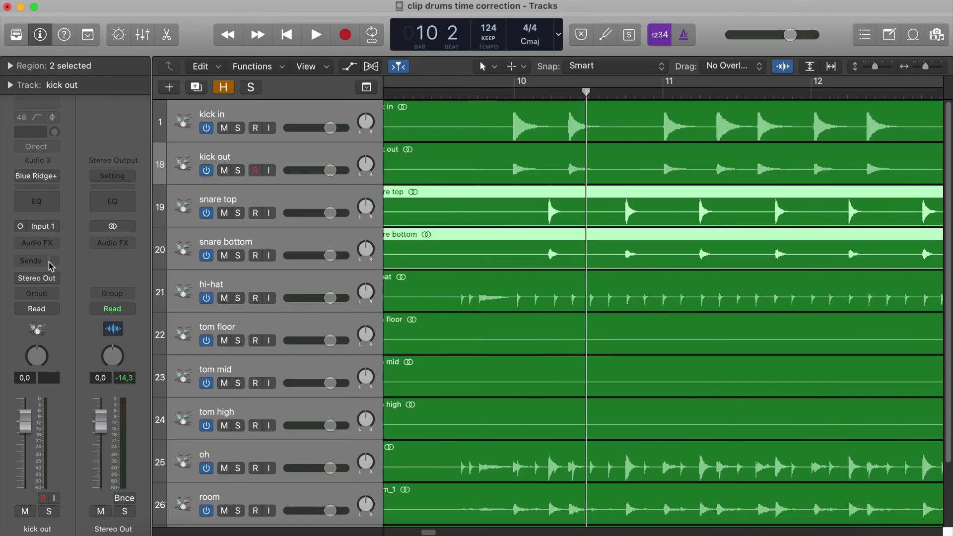
Assign the tracks to a new Group 1 and rename it 'drums' in Group Settings.
click(51, 294)
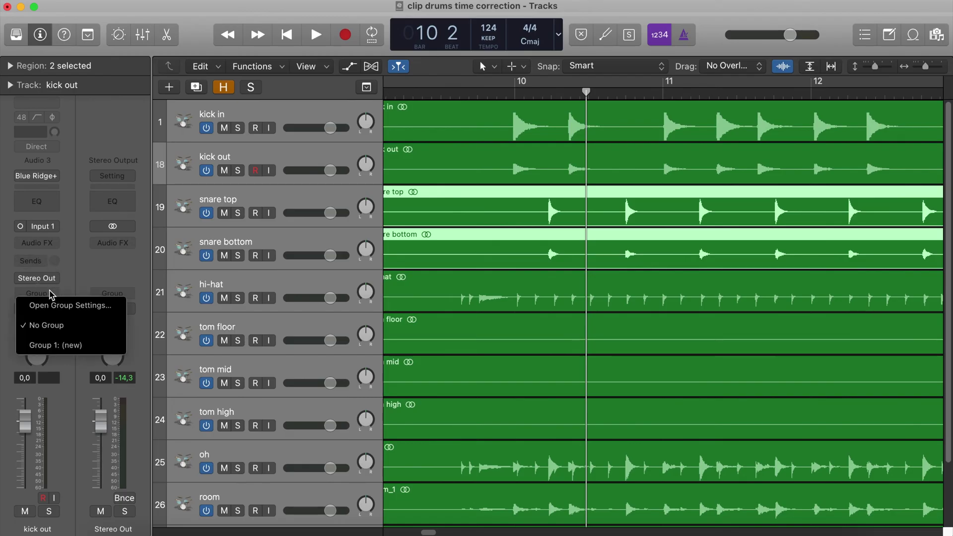
click(70, 345)
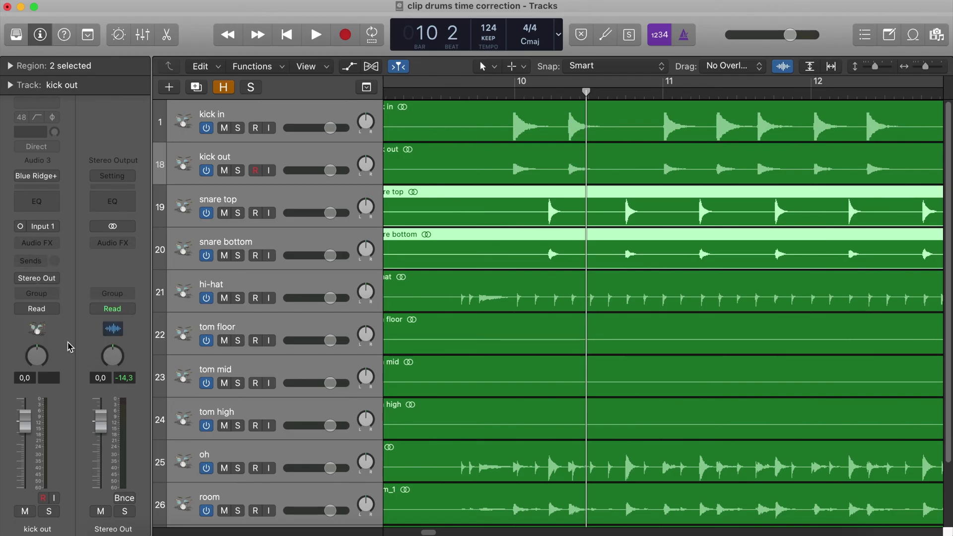
click(42, 294)
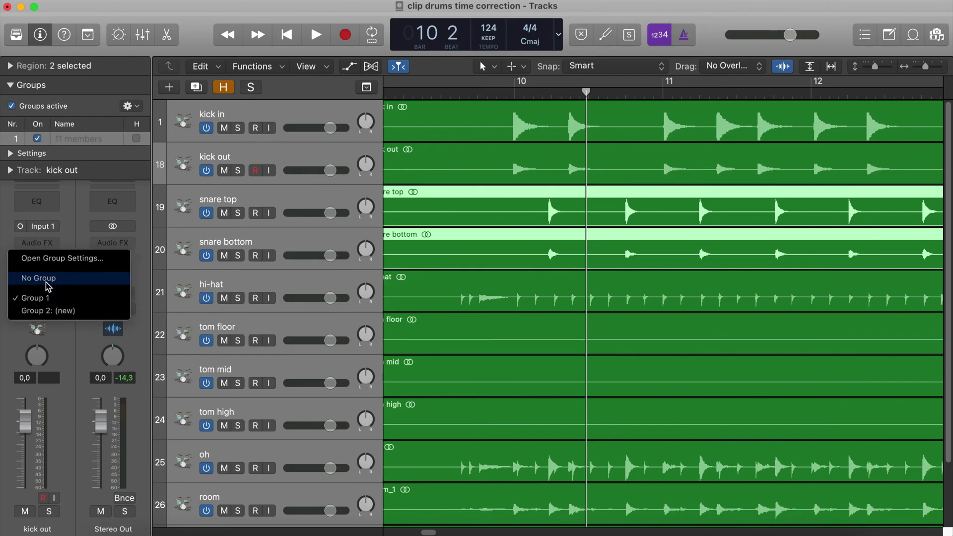
click(52, 259)
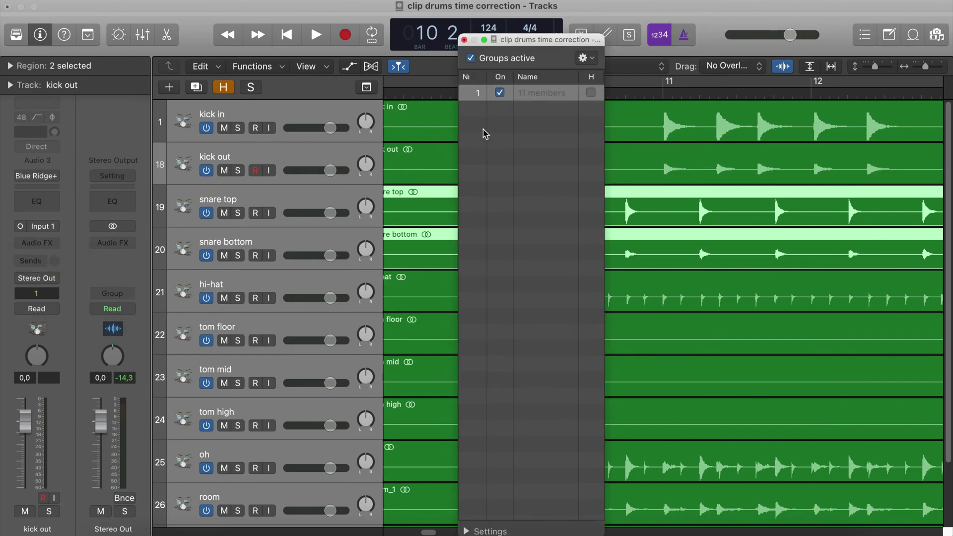
click(528, 96)
text(drums)
key(Return)
click(465, 39)
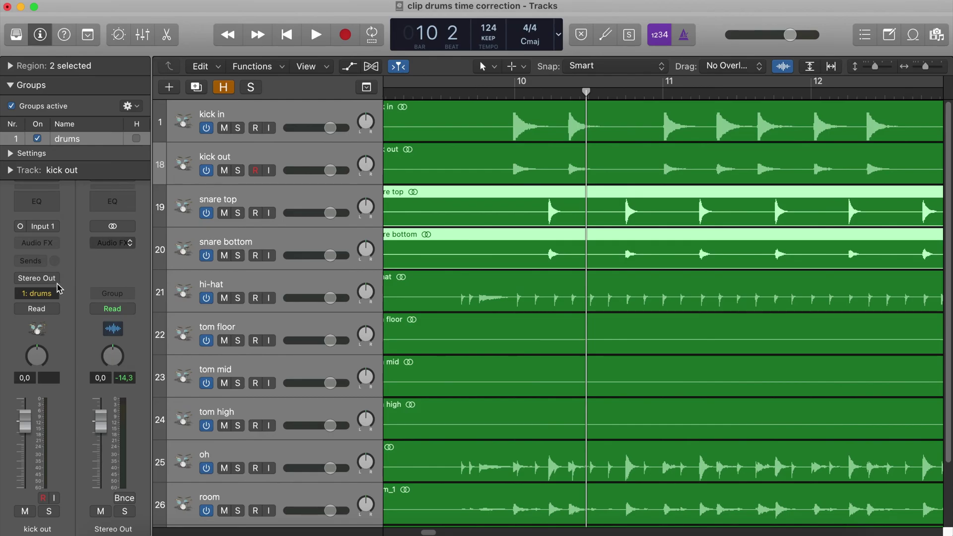
Enable Editing (Selection) and Quantize-Locked (Audio) for the drums group.
click(10, 153)
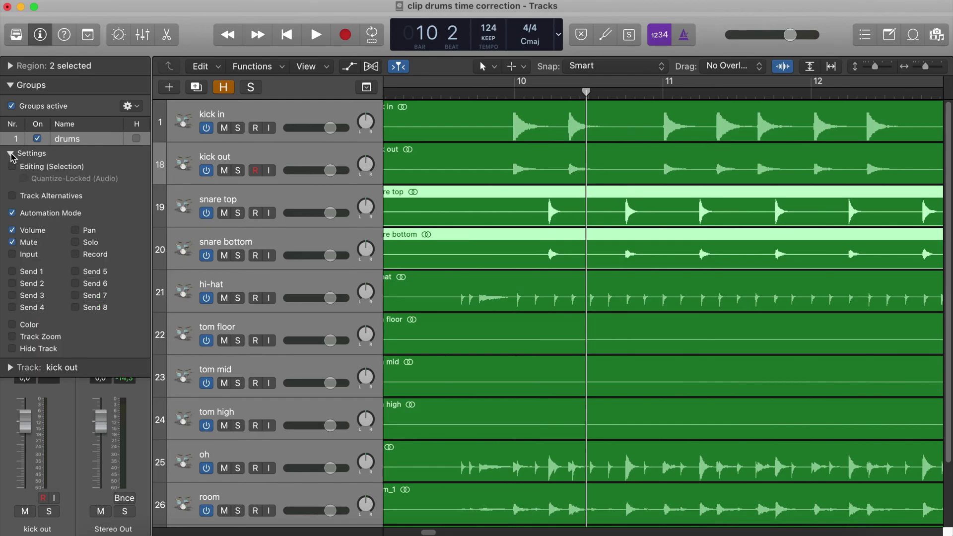
click(12, 166)
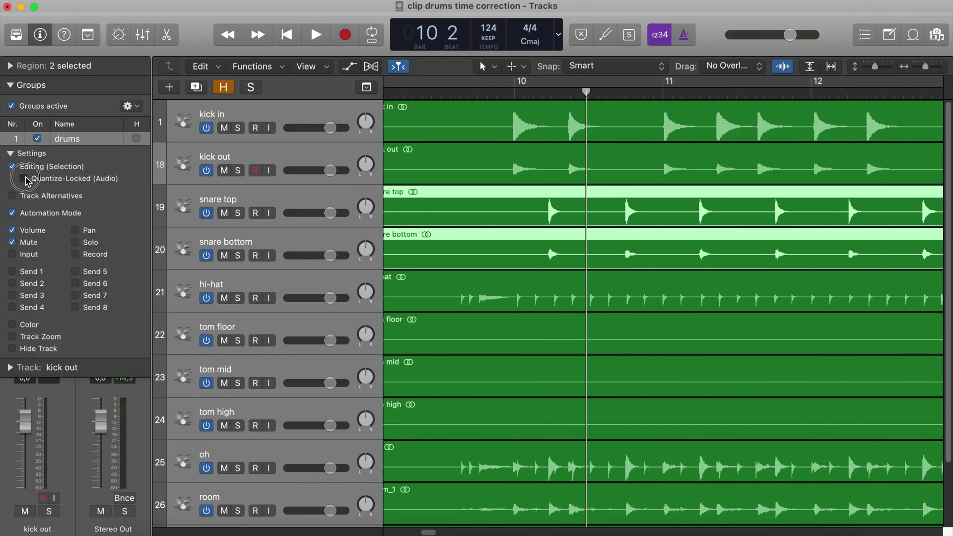
click(23, 178)
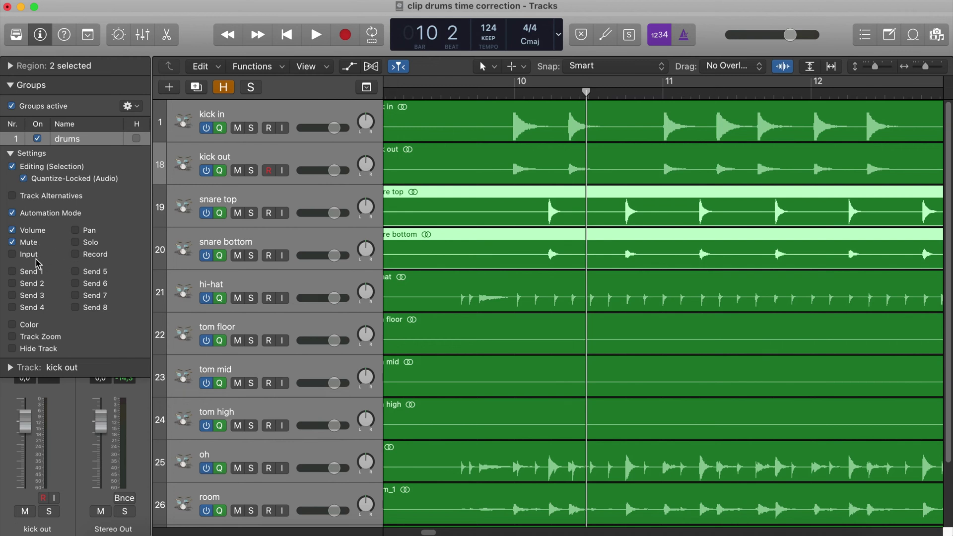
click(10, 87)
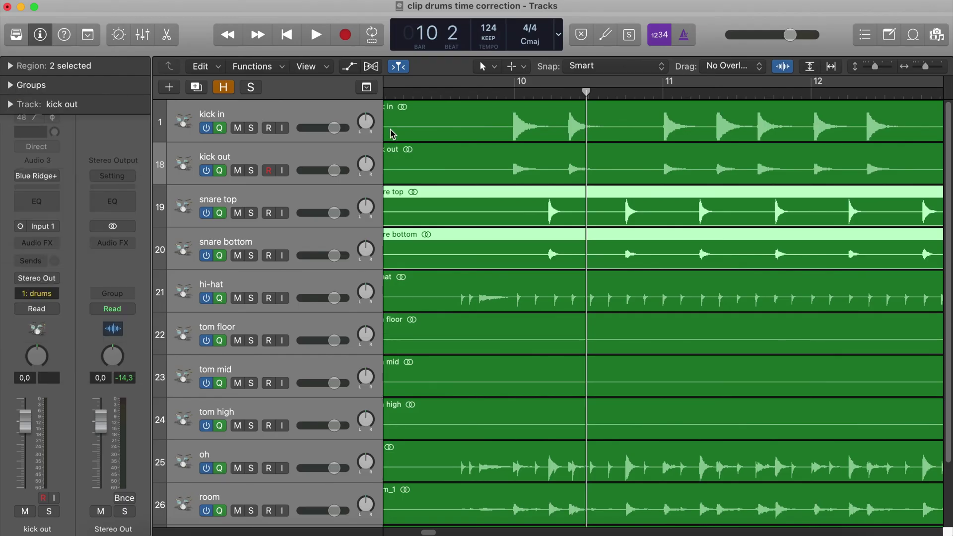
Select the group's regions, enable Show Flex, and set kick in to Flex Time – Rhythmic.
click(452, 172)
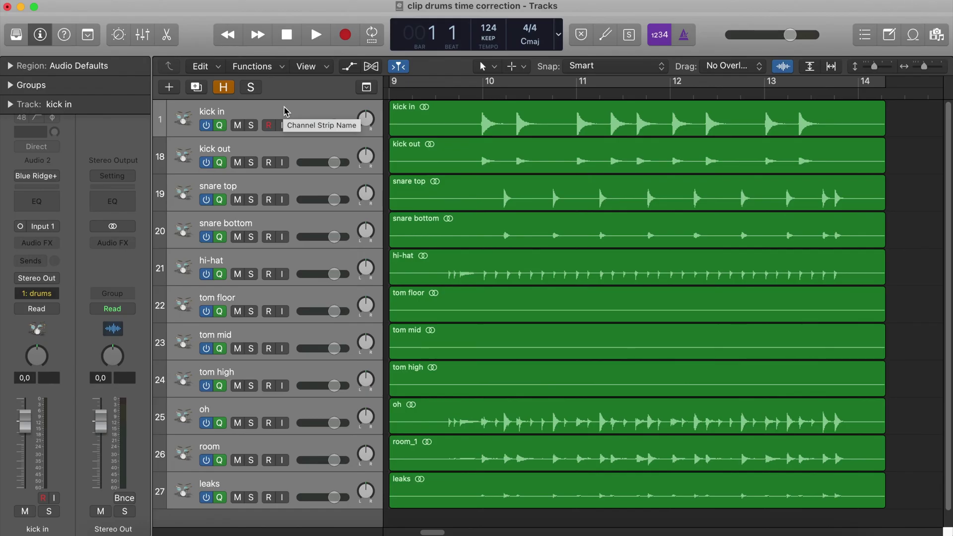
click(372, 66)
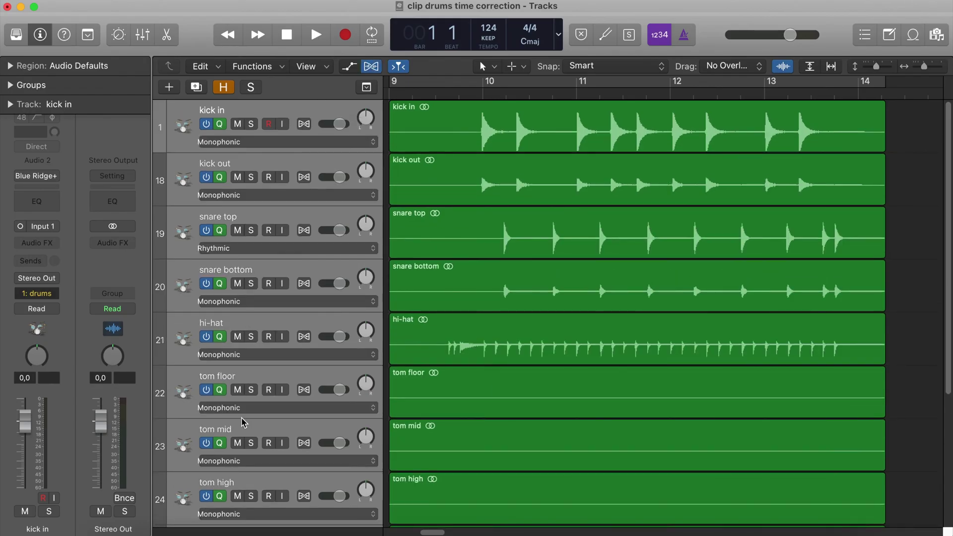
click(299, 144)
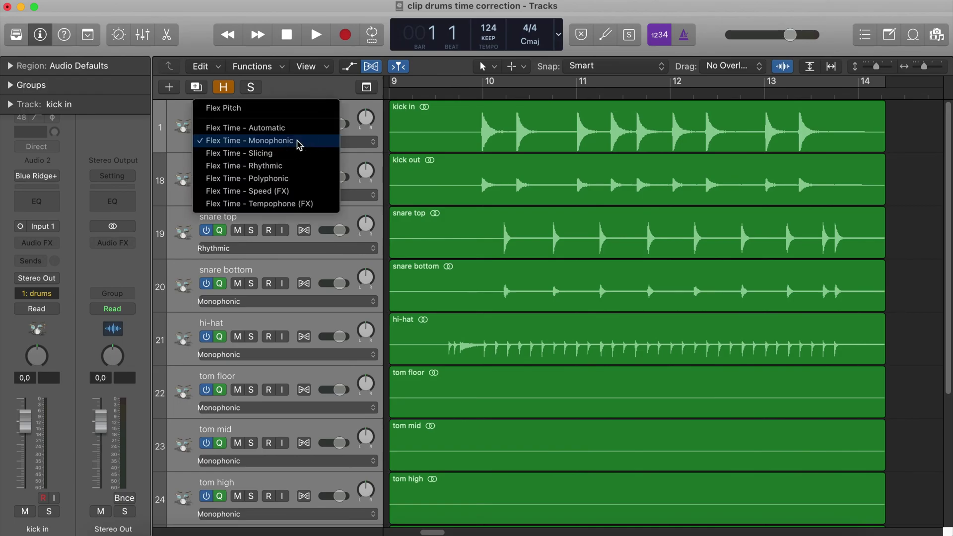
click(294, 166)
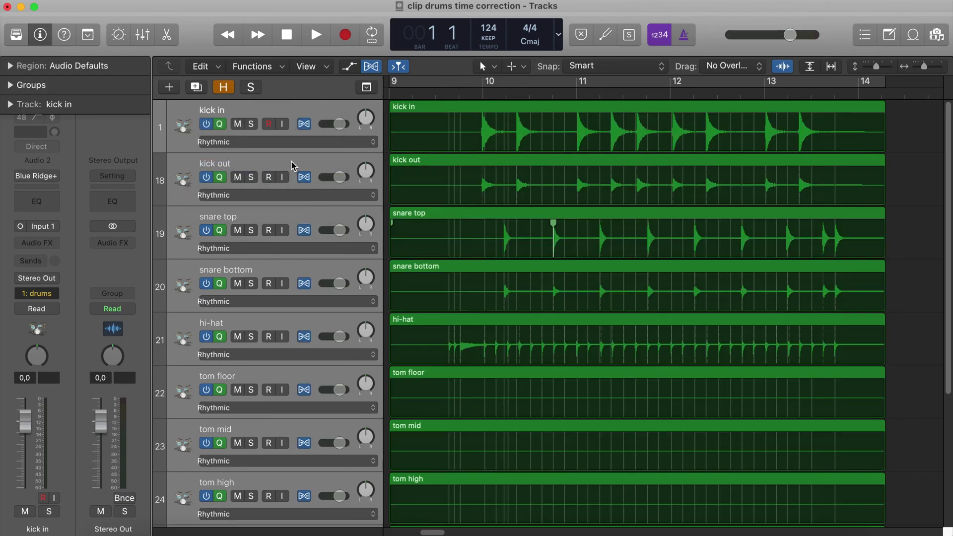
Zoom in at bar 10, select the kick in region, and add a flex marker at the kick transient.
click(482, 92)
key(super+Right)
key(super+Right)
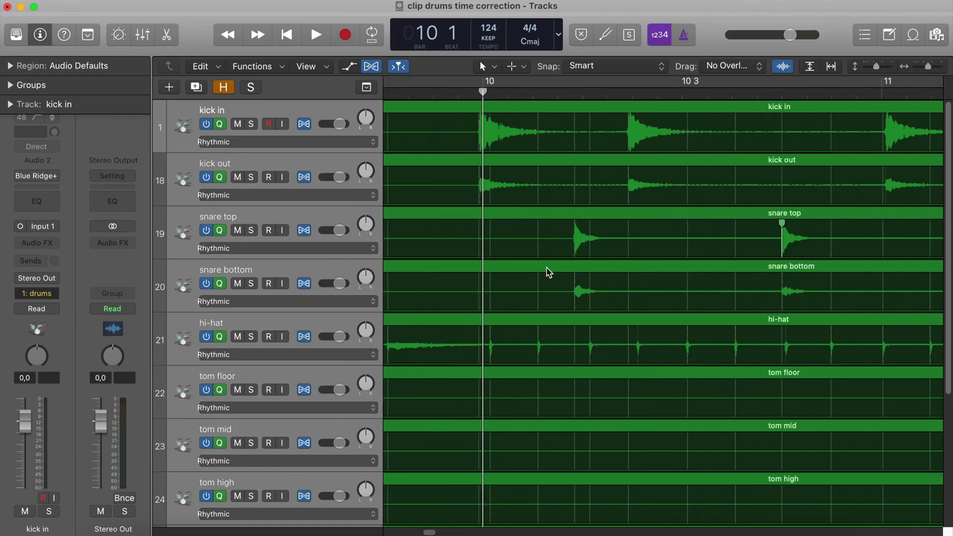
key(space)
click(422, 93)
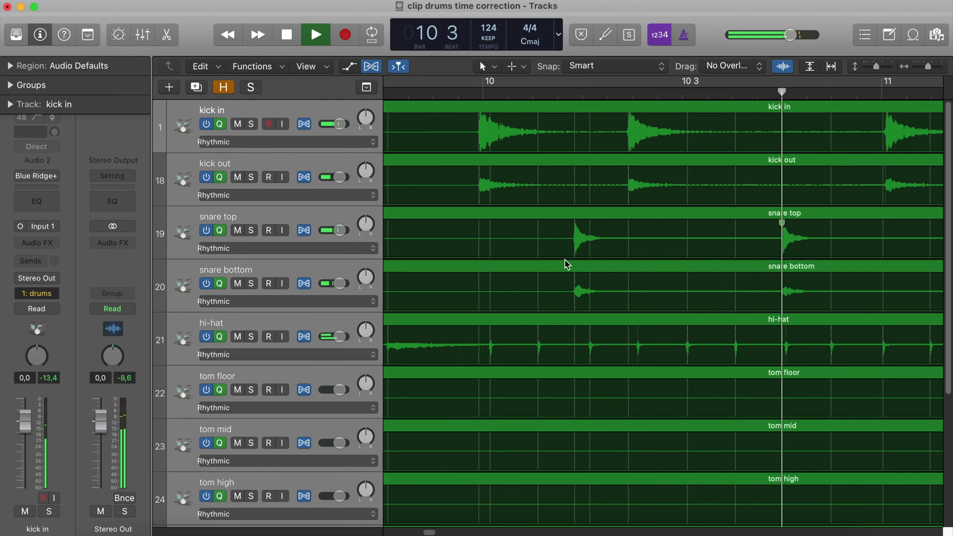
key(space)
click(461, 128)
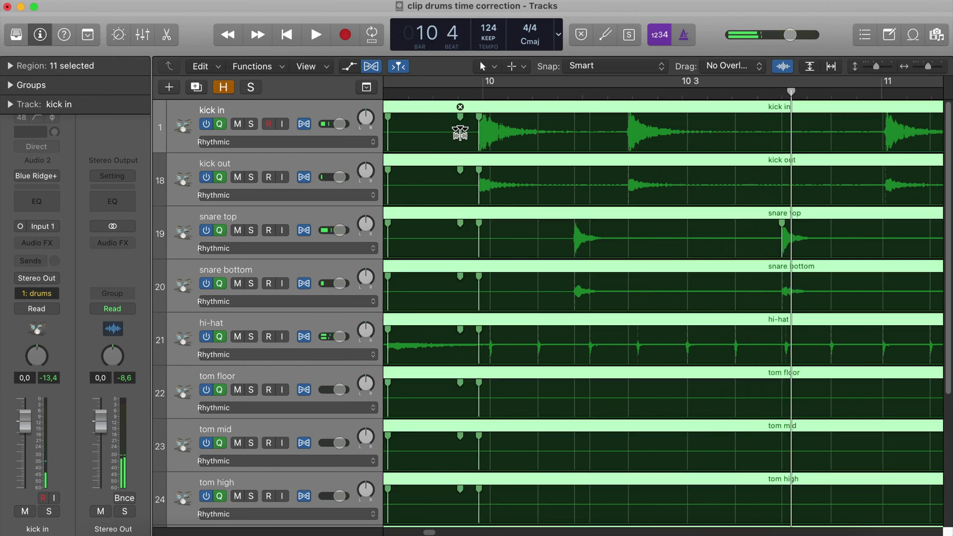
click(477, 138)
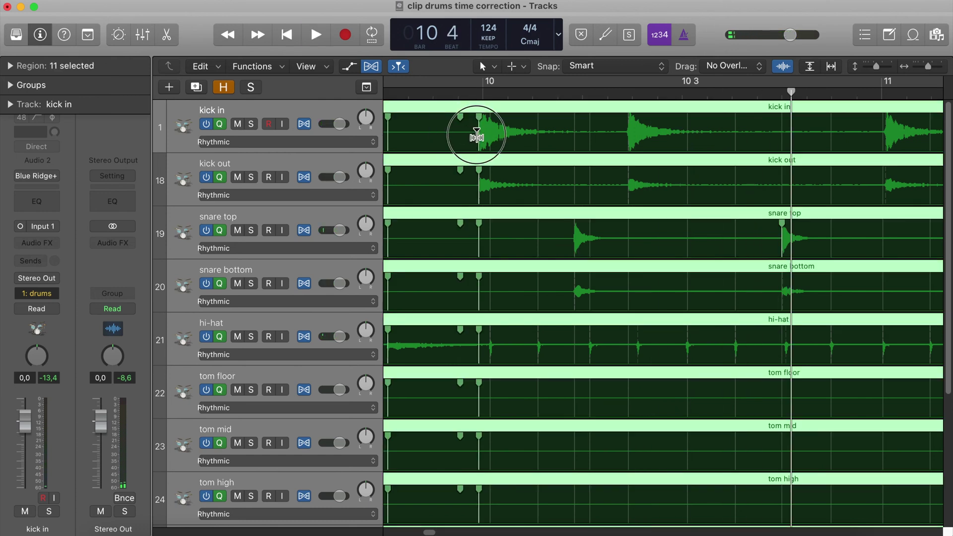
key(space)
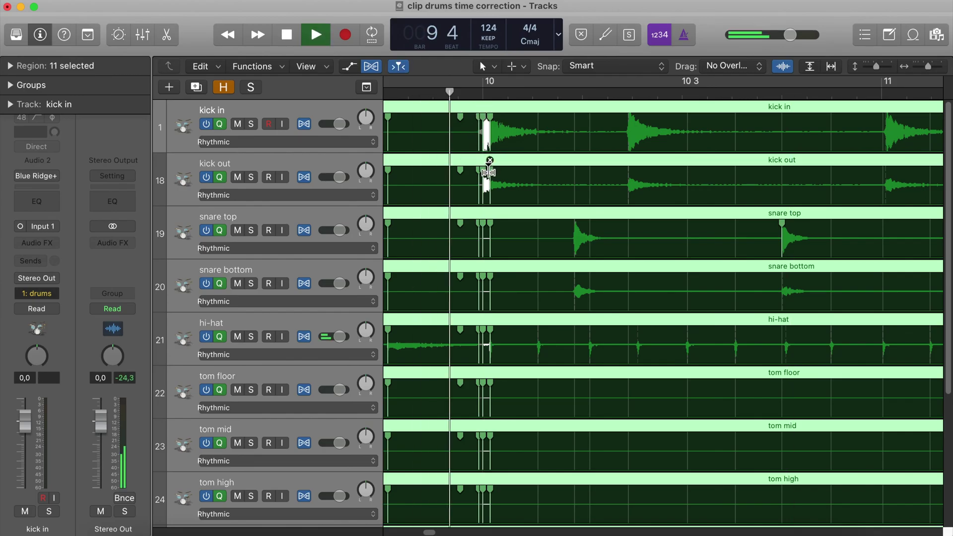
key(space)
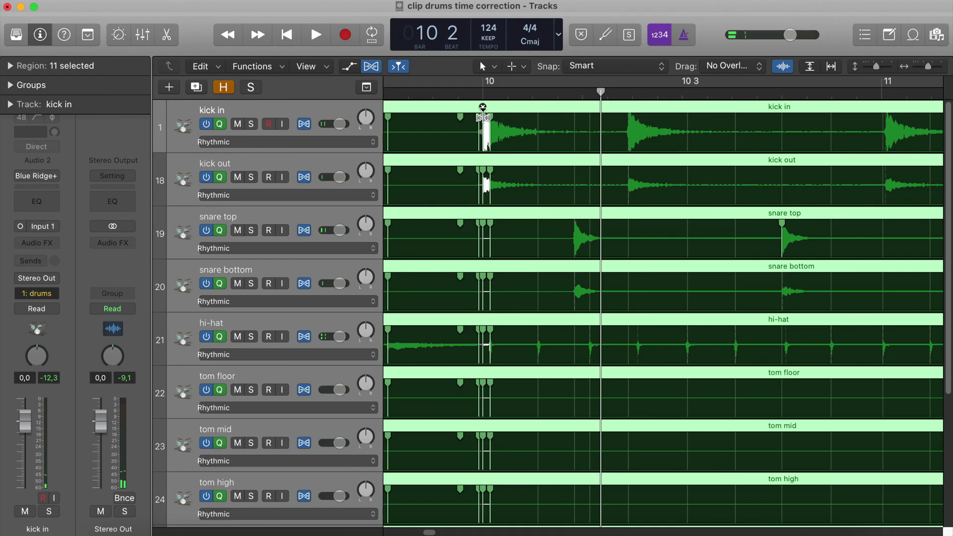
Remove unwanted flex markers, add new ones, and shift the kick hit to align all tracks.
click(483, 107)
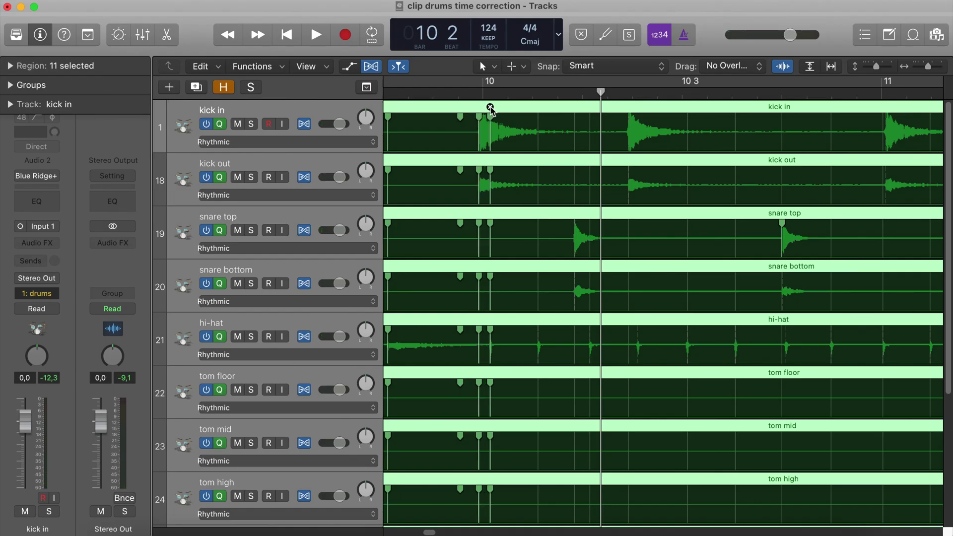
click(491, 108)
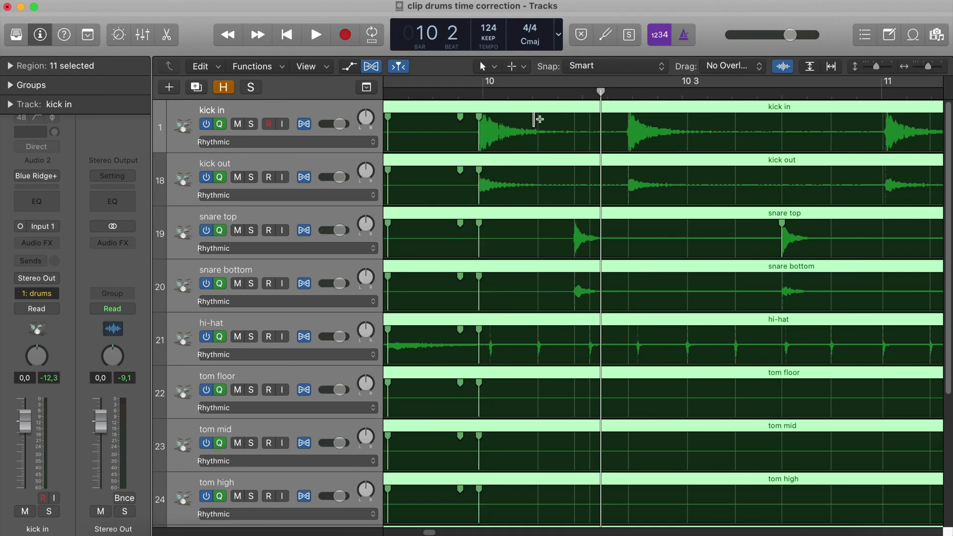
click(561, 137)
key(space)
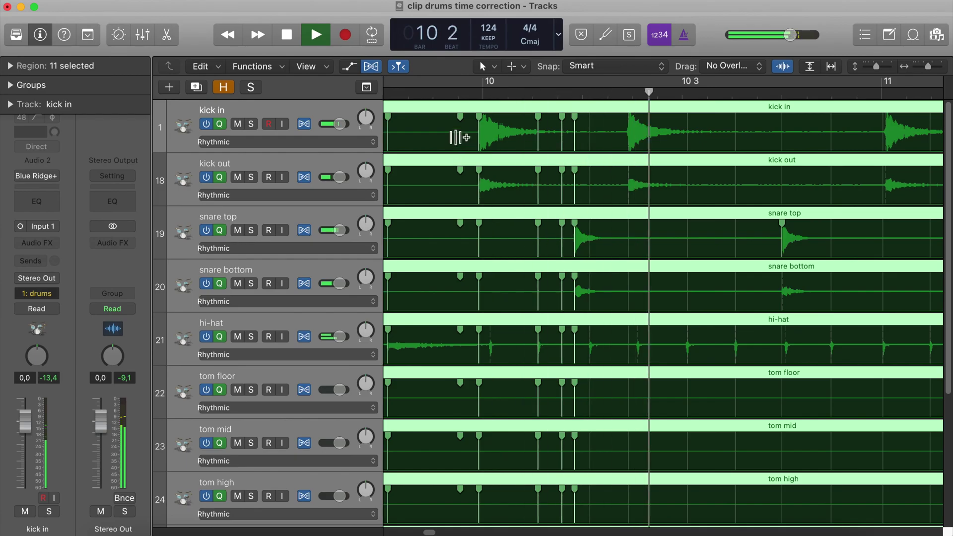
key(space)
click(482, 137)
drag(482, 137, 481, 128)
key(space)
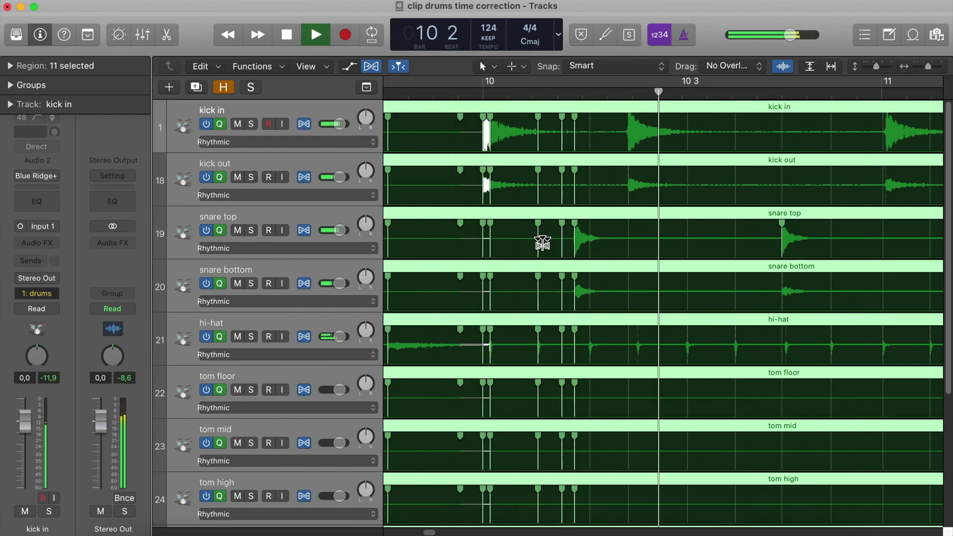
key(space)
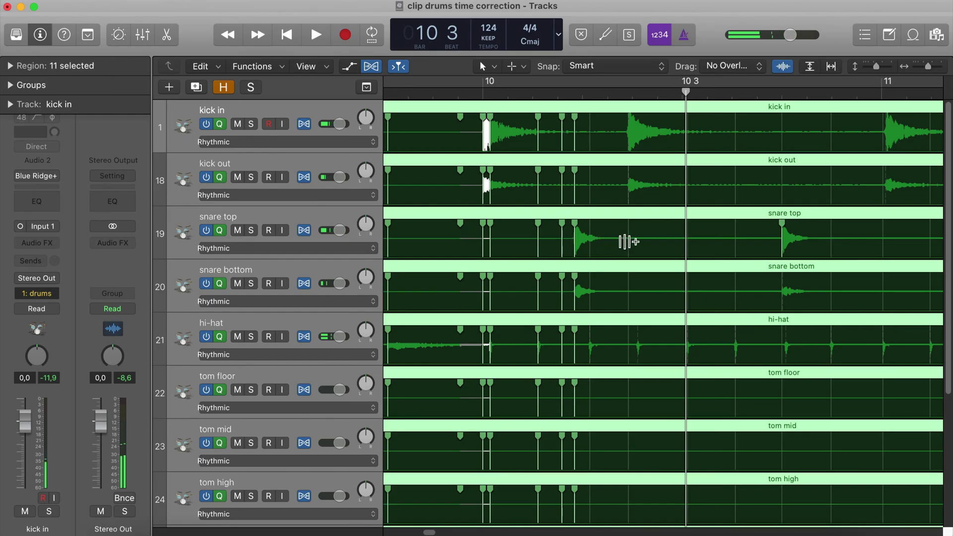
Flex the bar 10 snare hit later onto the beat and remove the extra markers.
click(614, 242)
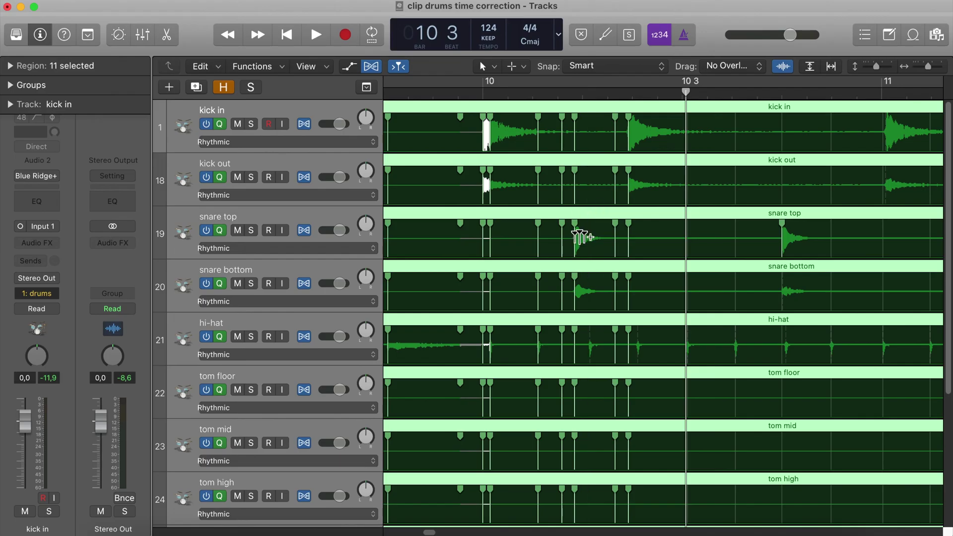
drag(575, 238, 583, 243)
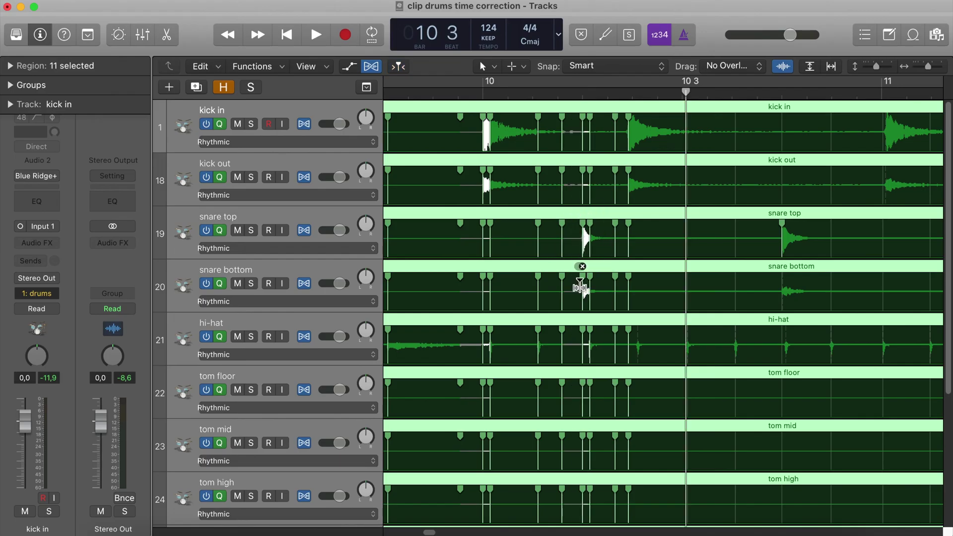
click(590, 215)
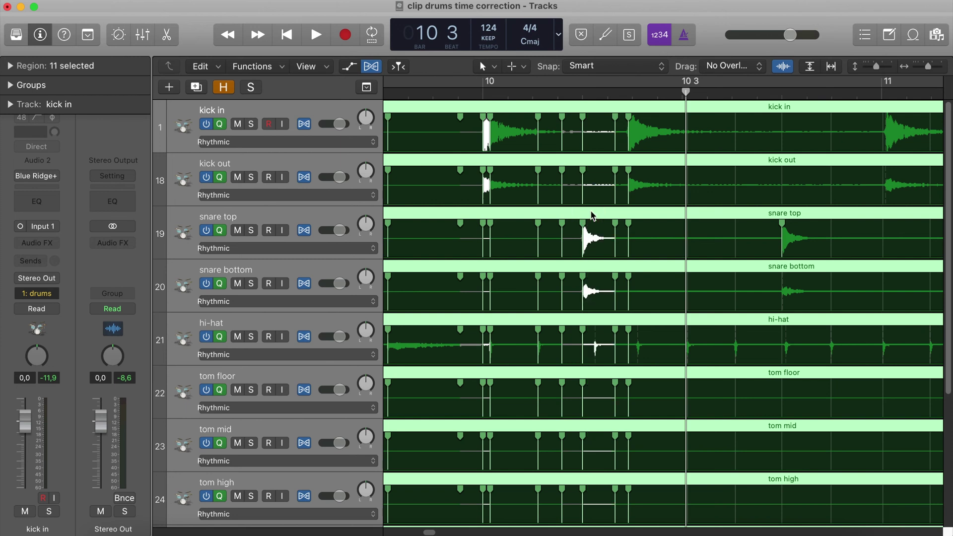
key(space)
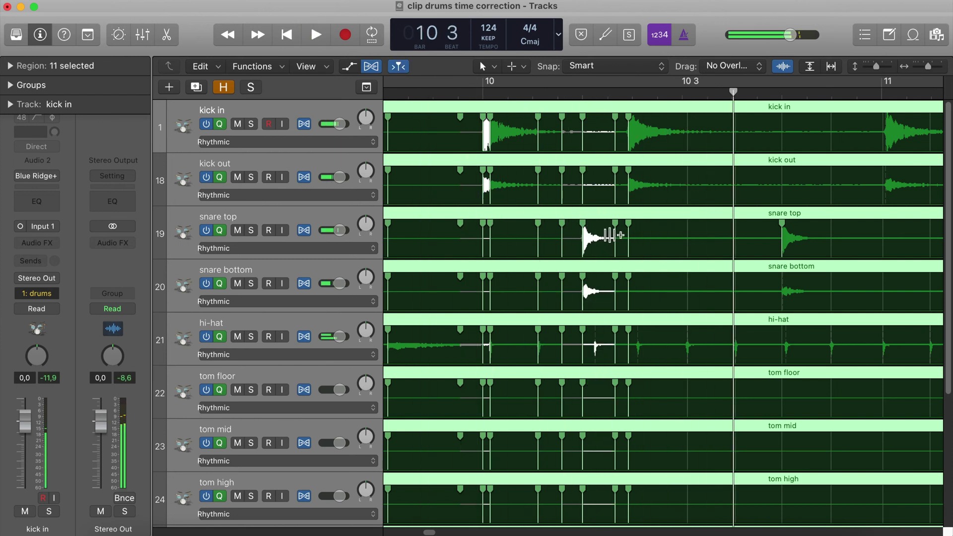
click(615, 218)
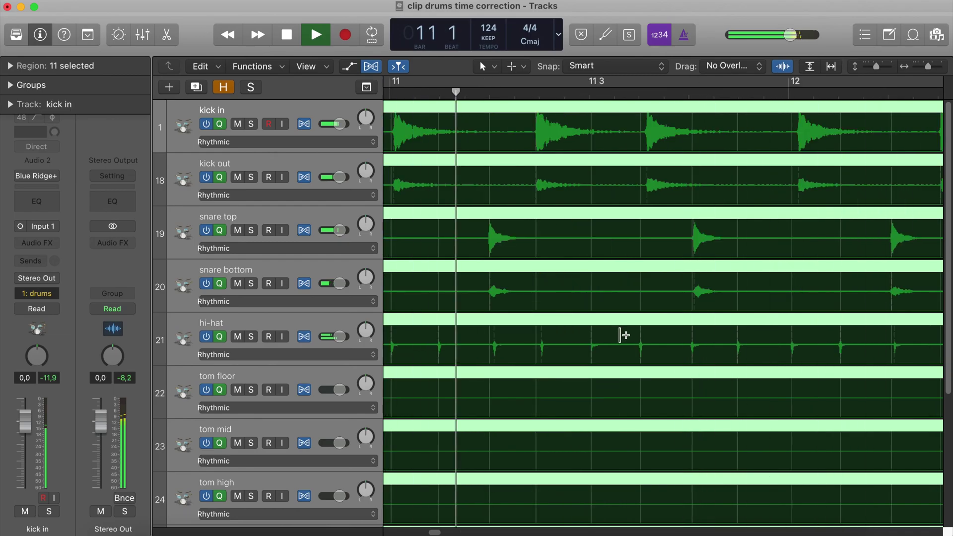
Add flex markers around the kick hits in bar 11 and audition the result.
key(space)
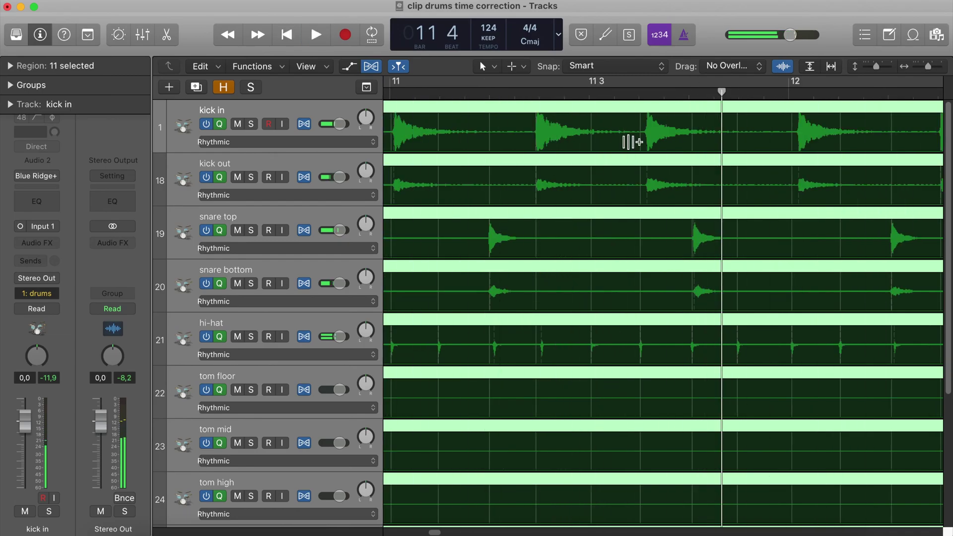
click(628, 140)
click(635, 140)
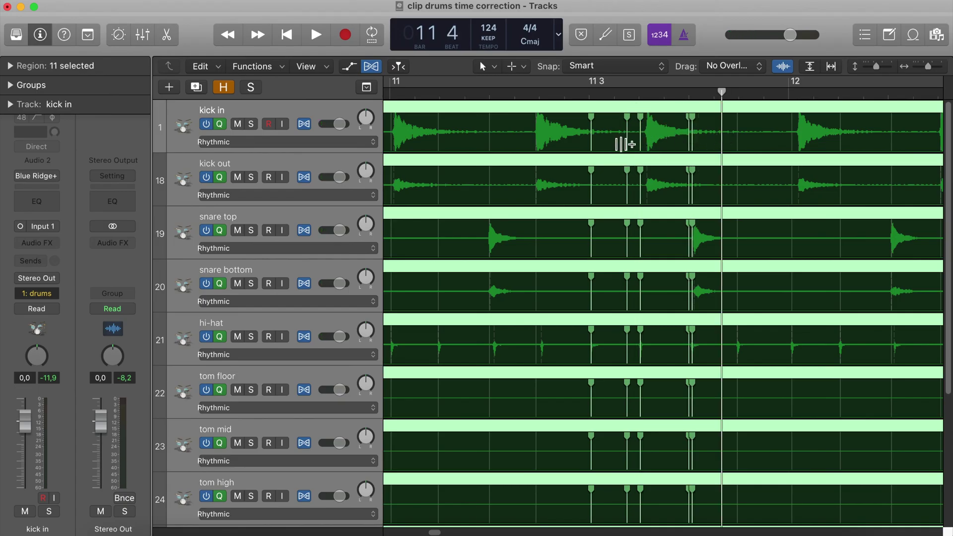
click(637, 144)
key(space)
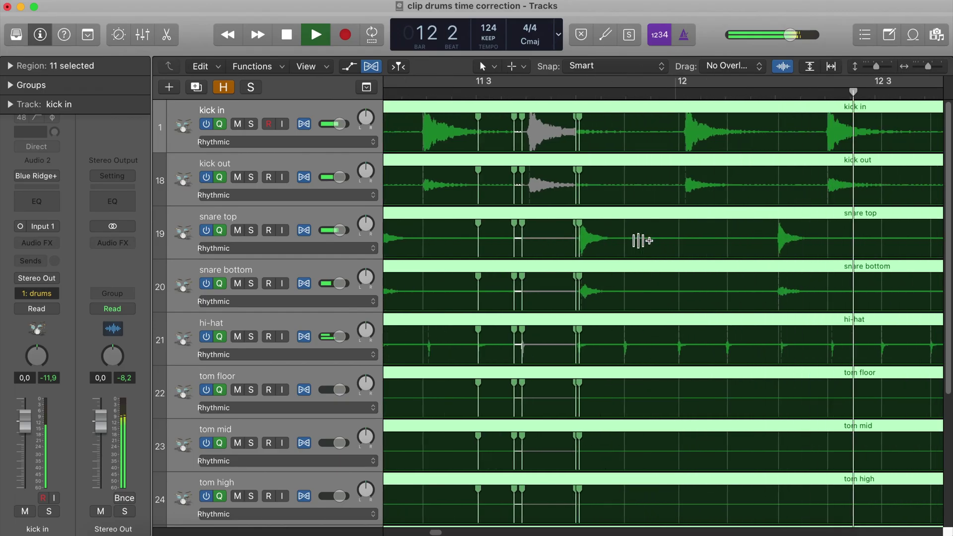
key(space)
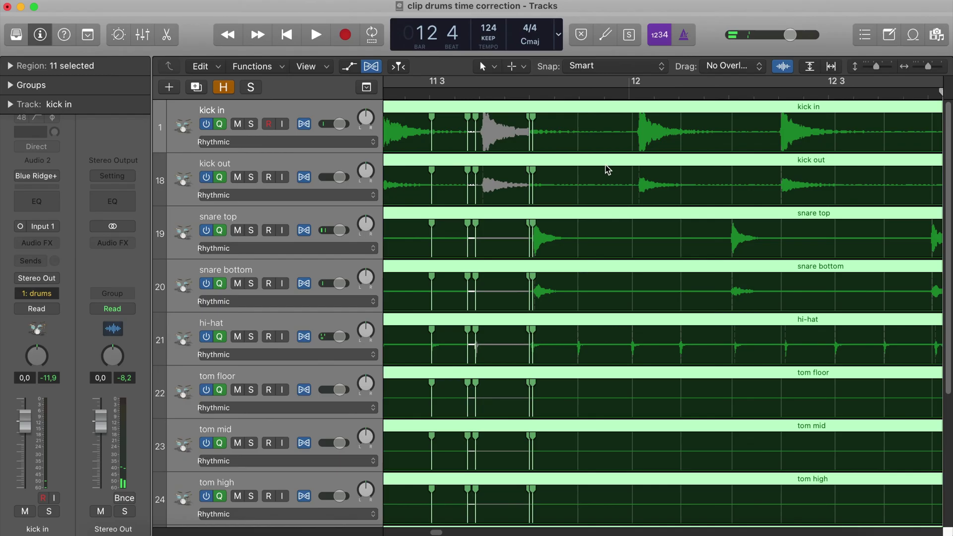
Add flex markers around the kick hit before bar 12 and pull it earlier.
click(608, 143)
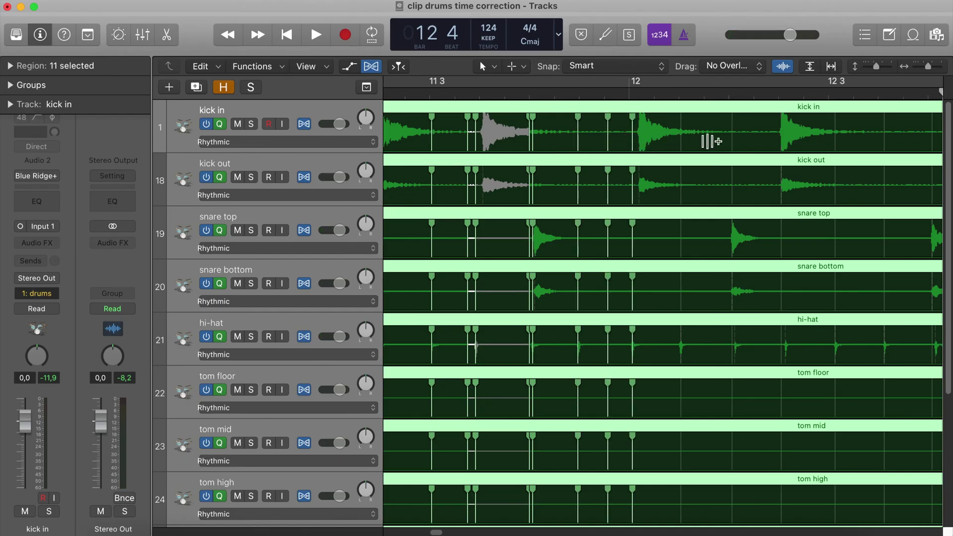
drag(632, 143, 596, 147)
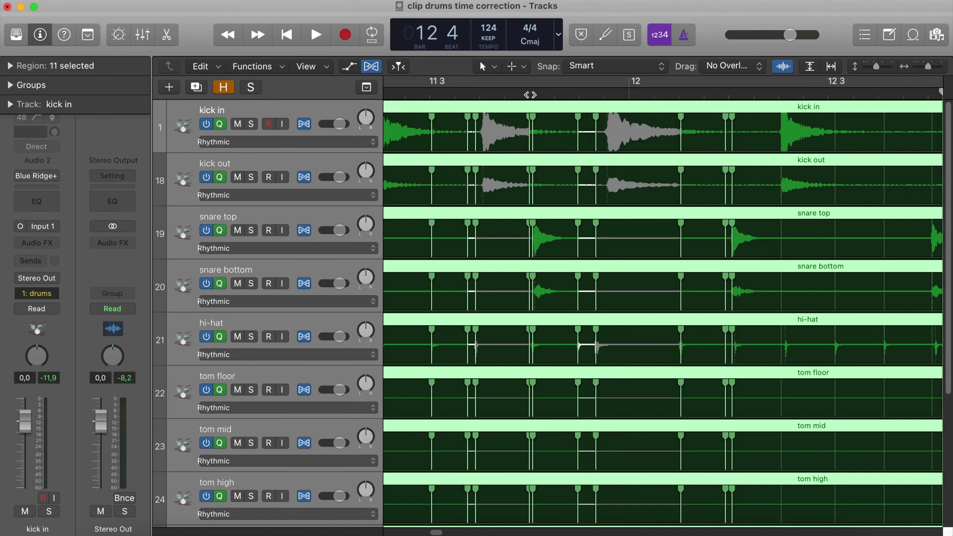
key(space)
click(572, 94)
click(570, 98)
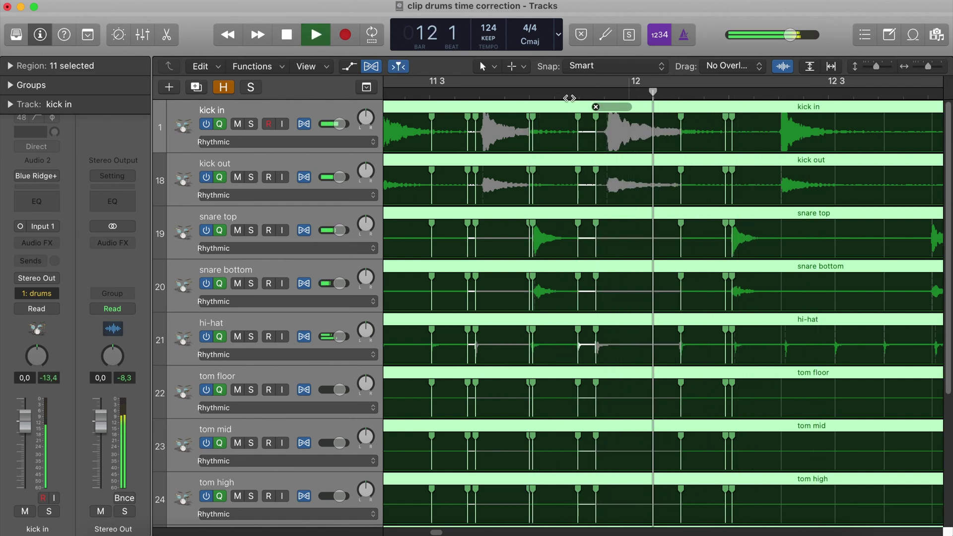
key(space)
Repeatedly replay from late bar 11 to check the edited kick timing.
click(570, 98)
key(space)
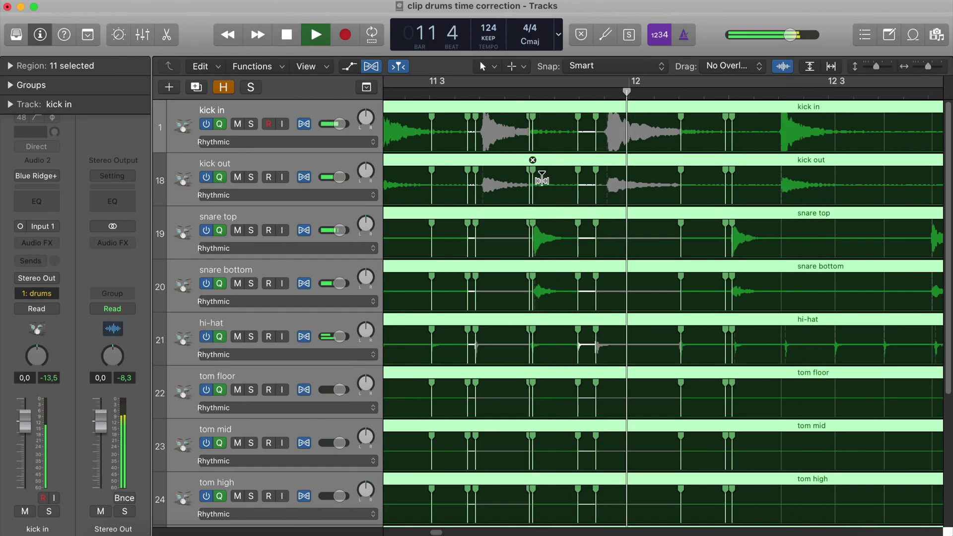
key(space)
click(570, 99)
key(space)
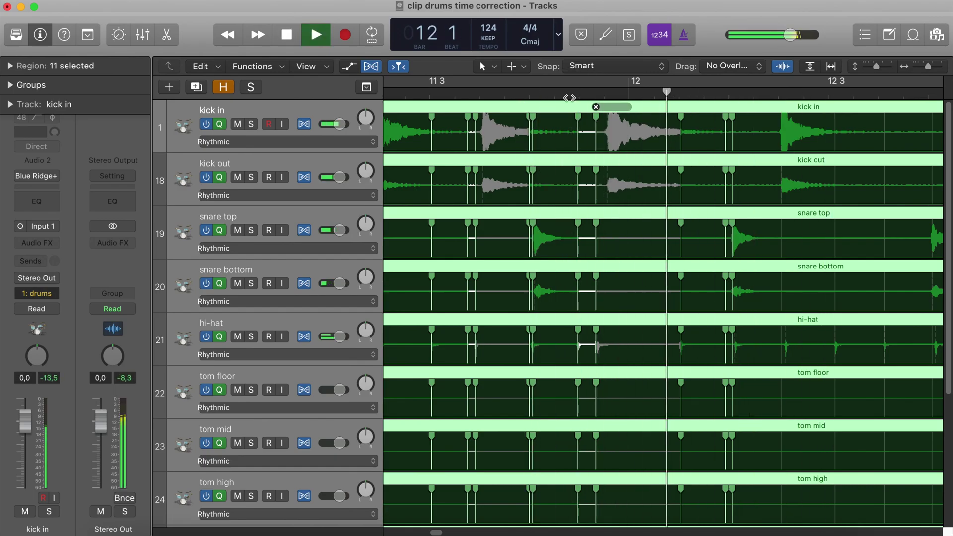
click(570, 98)
click(570, 98)
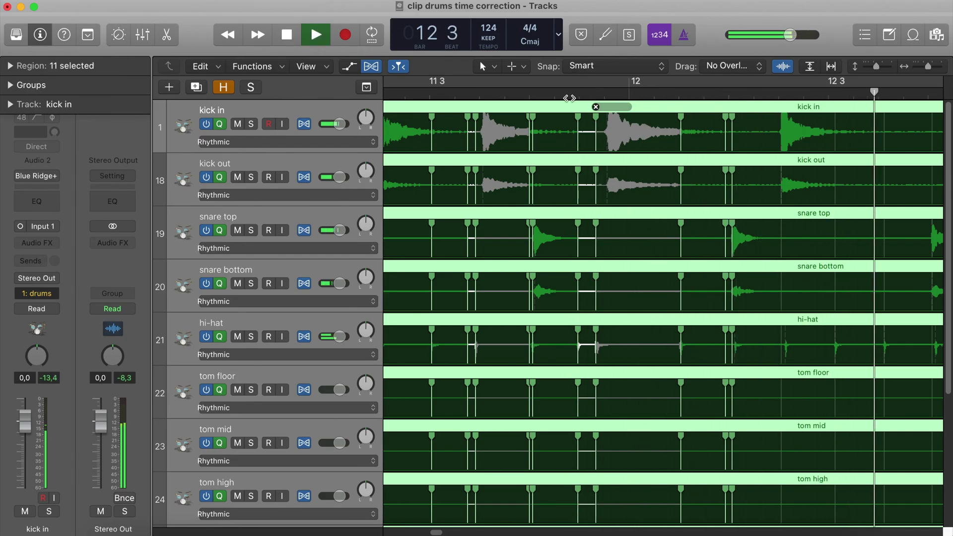
key(space)
Move the bar 12 kick hit later onto the beat and check the drum tracks' flex mode.
drag(457, 118, 498, 119)
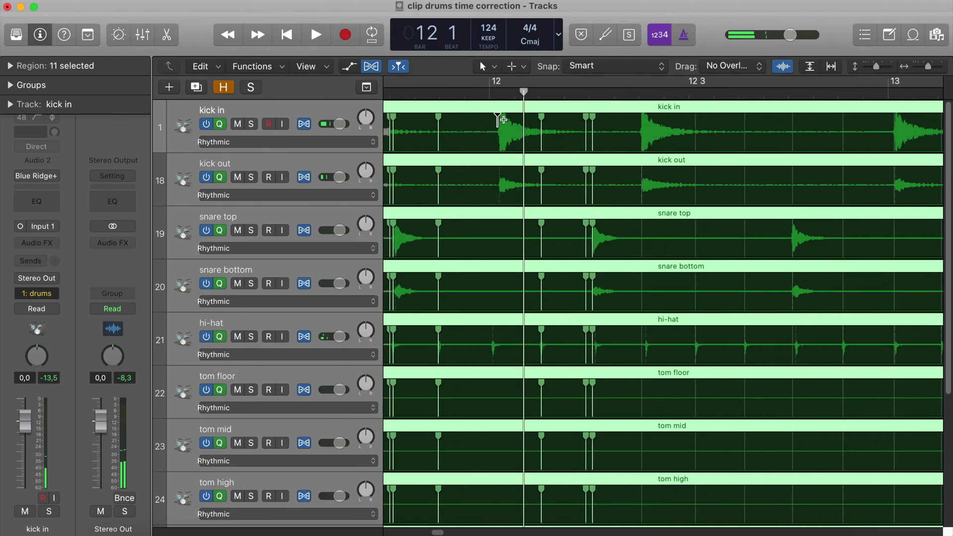
click(511, 144)
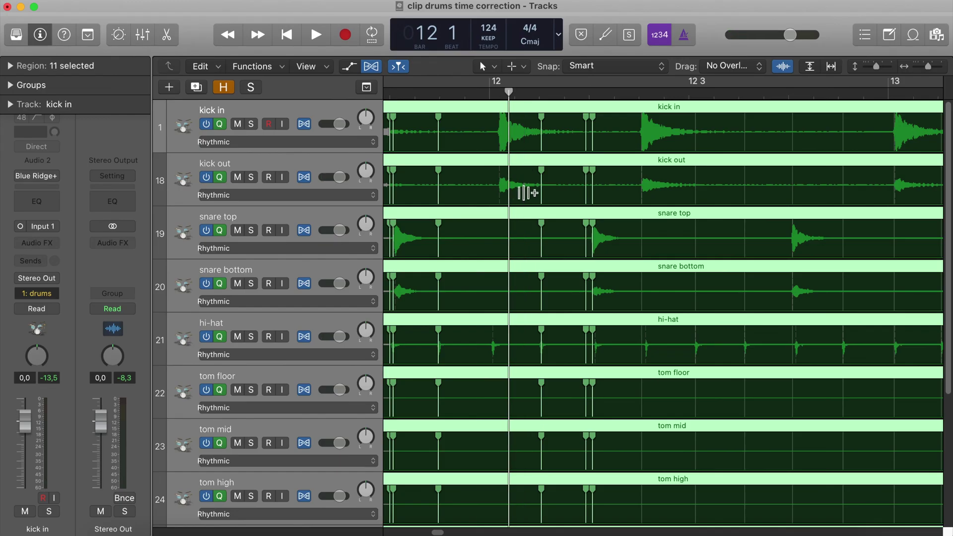
click(303, 143)
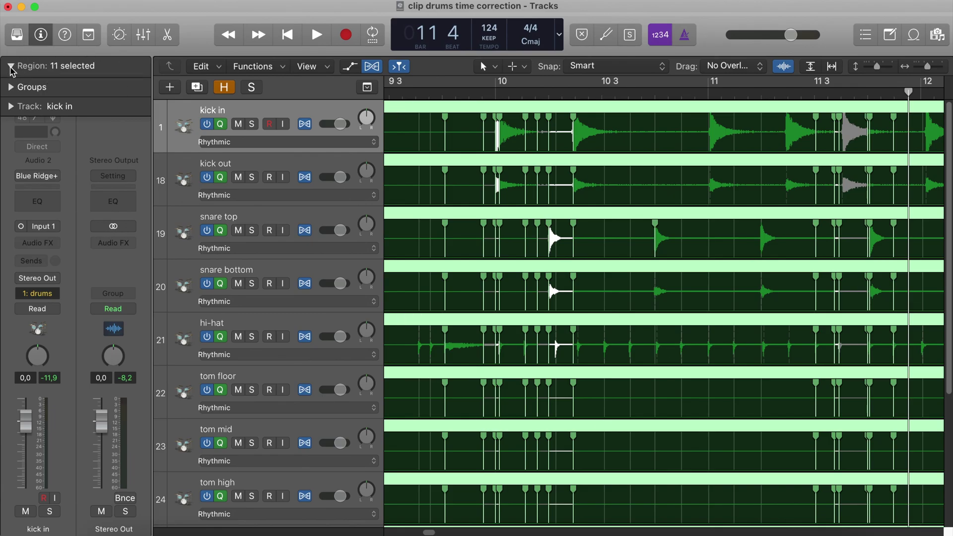
Quantize the selected drum regions to 1/8 Note in the Region inspector.
click(11, 66)
click(82, 119)
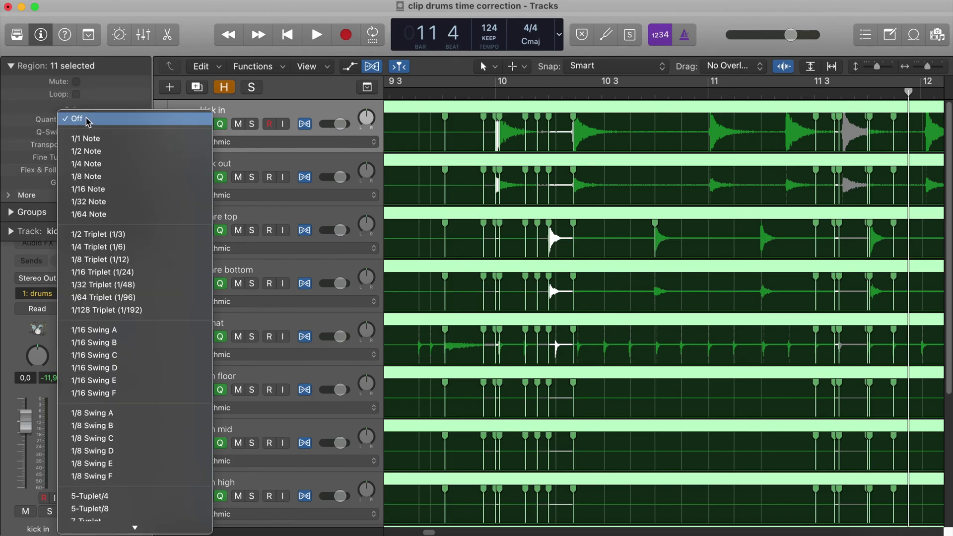
click(93, 177)
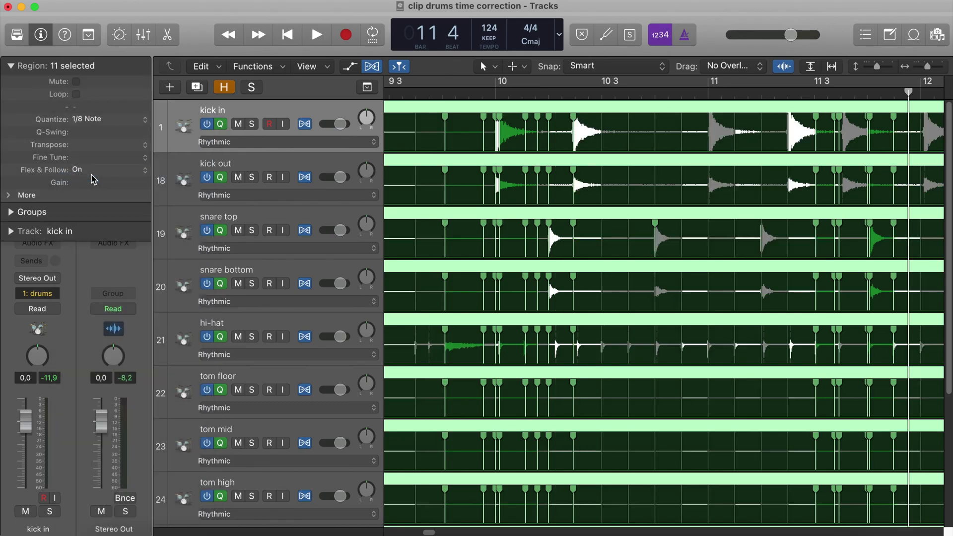